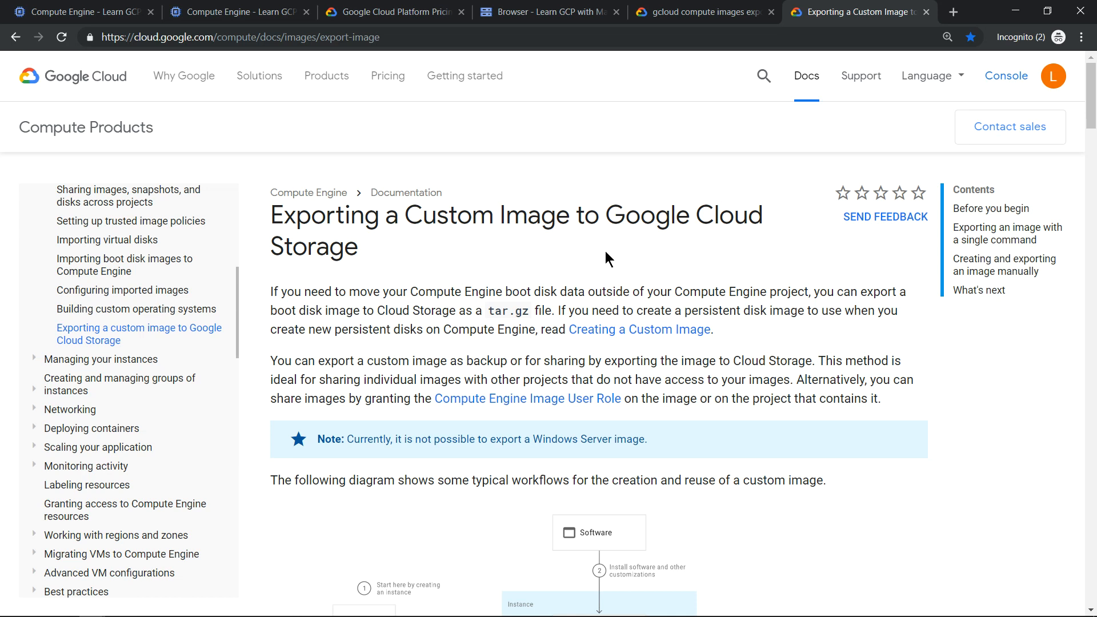
Step: Check the Node version on the season-gce VM with node -v, and view gcptips.txt in vi, quitting without saving
click(35, 11)
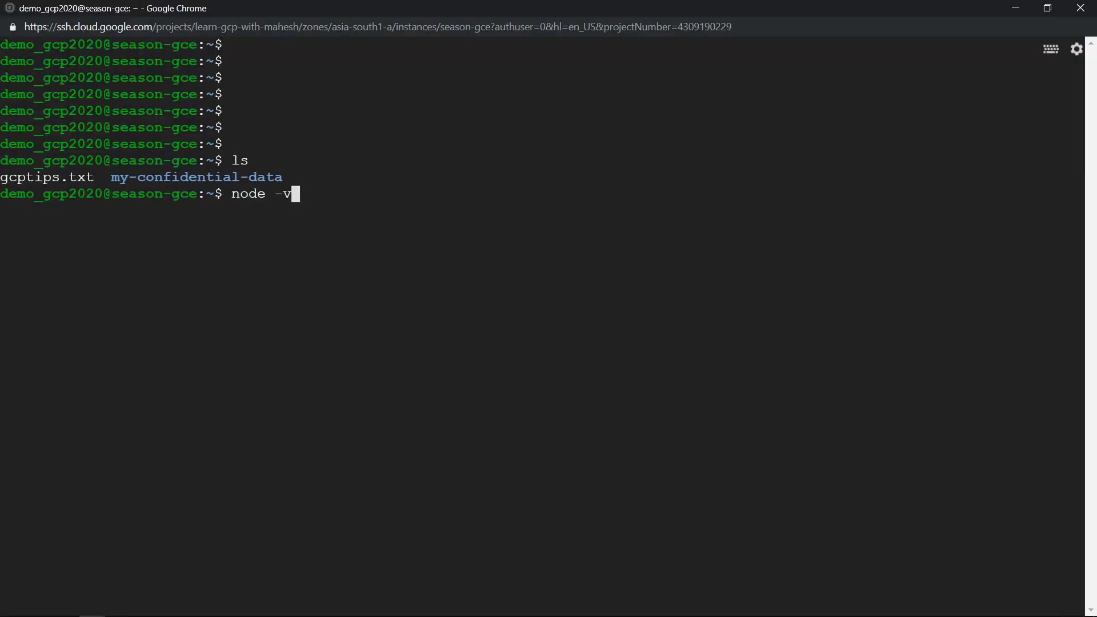
key(Return)
text(vi gcptips.txt)
key(Tab)
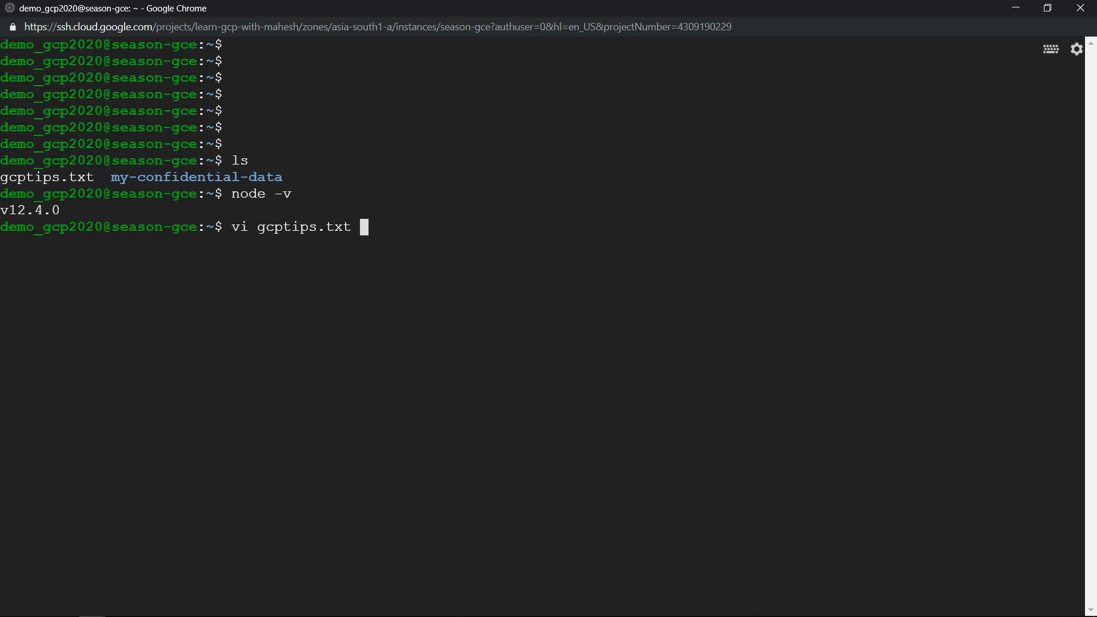
key(Return)
text(:)
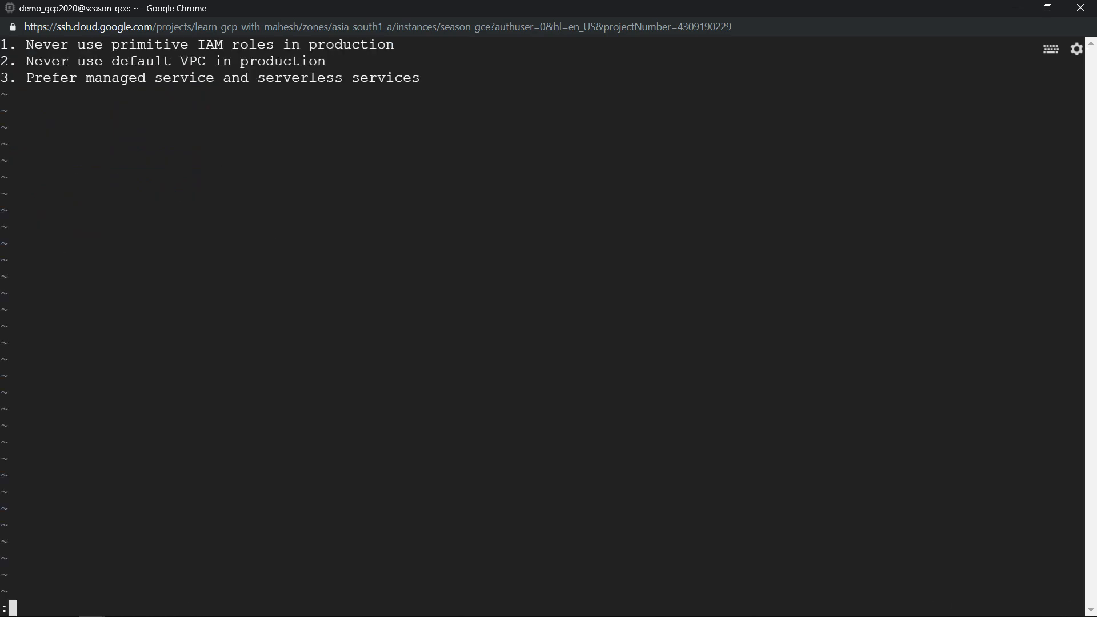
text(q!)
key(Return)
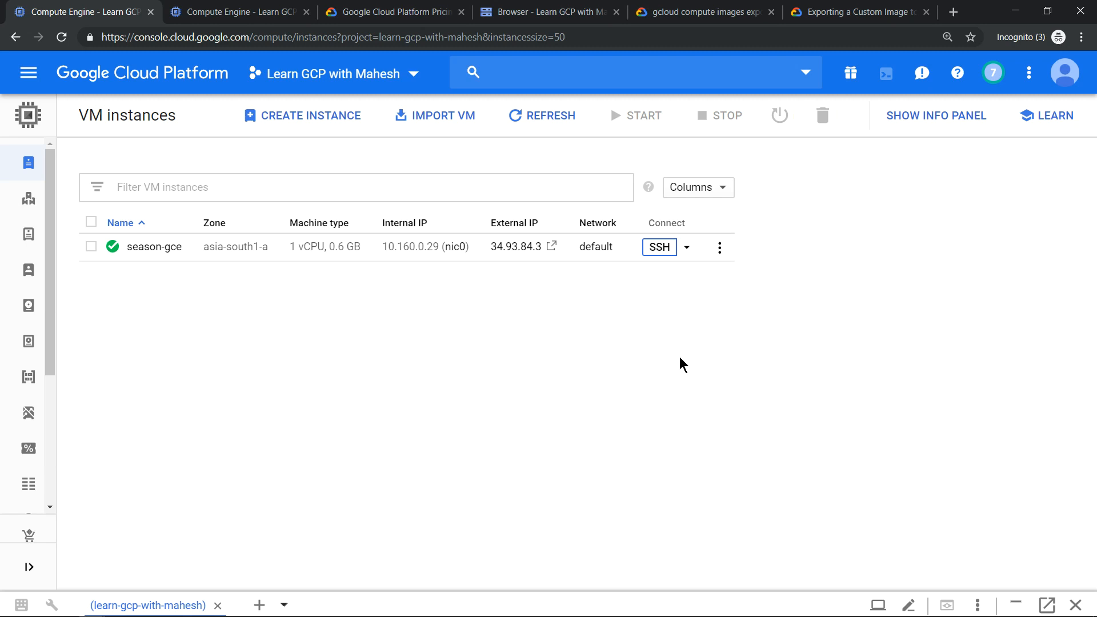
Step: View the web page served at season-gce's external IP, and return to the VM instances list
click(548, 248)
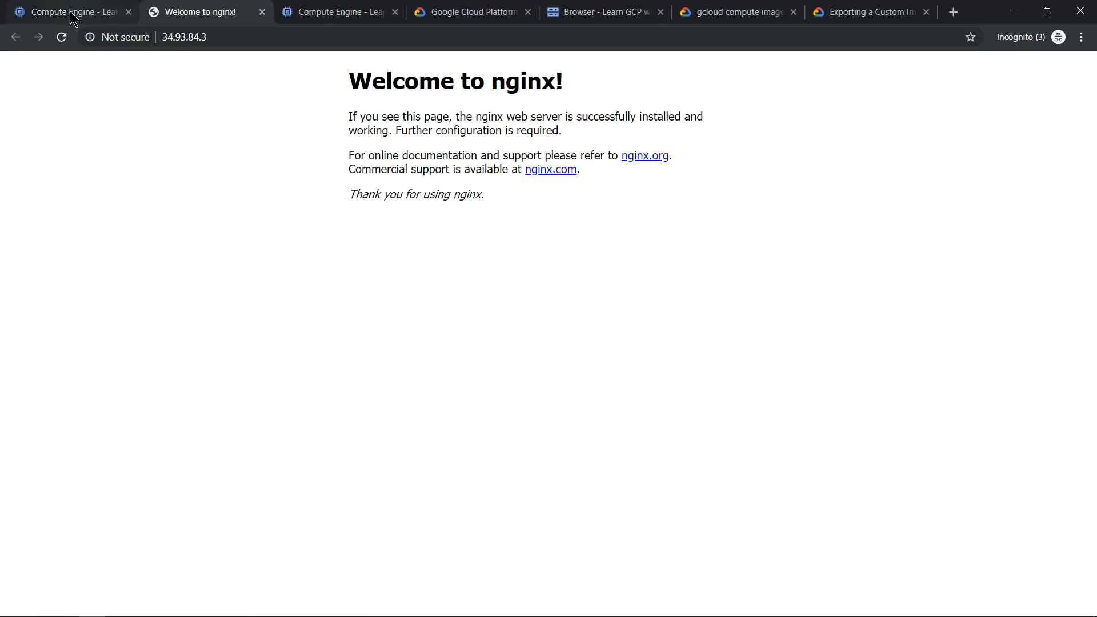
click(83, 17)
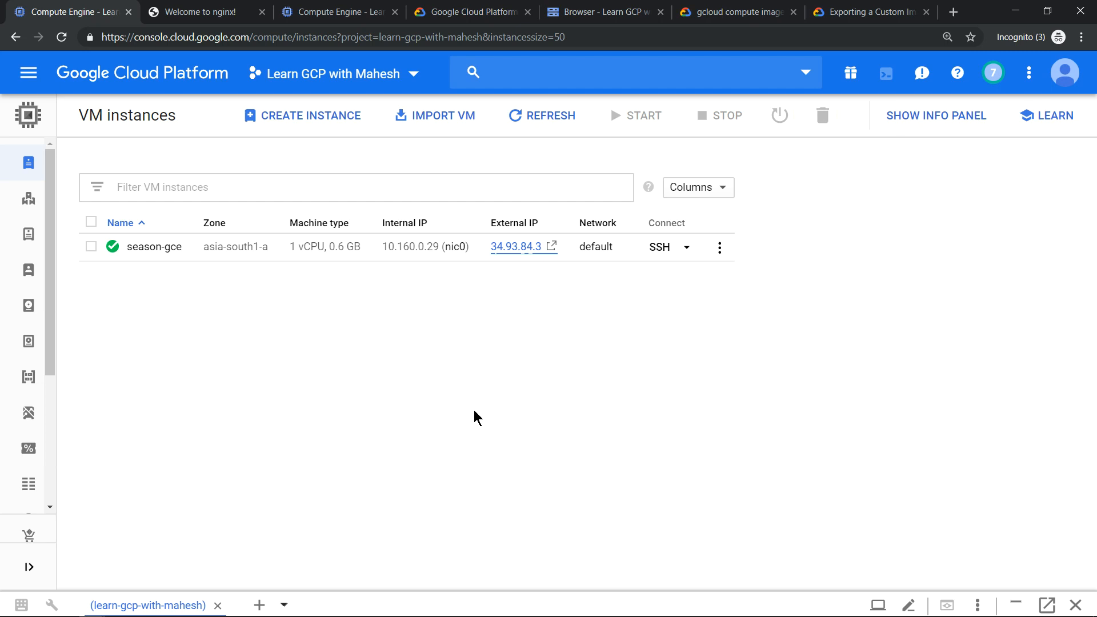
Step: Stop the season-gce VM instance and confirm the shutdown
click(91, 246)
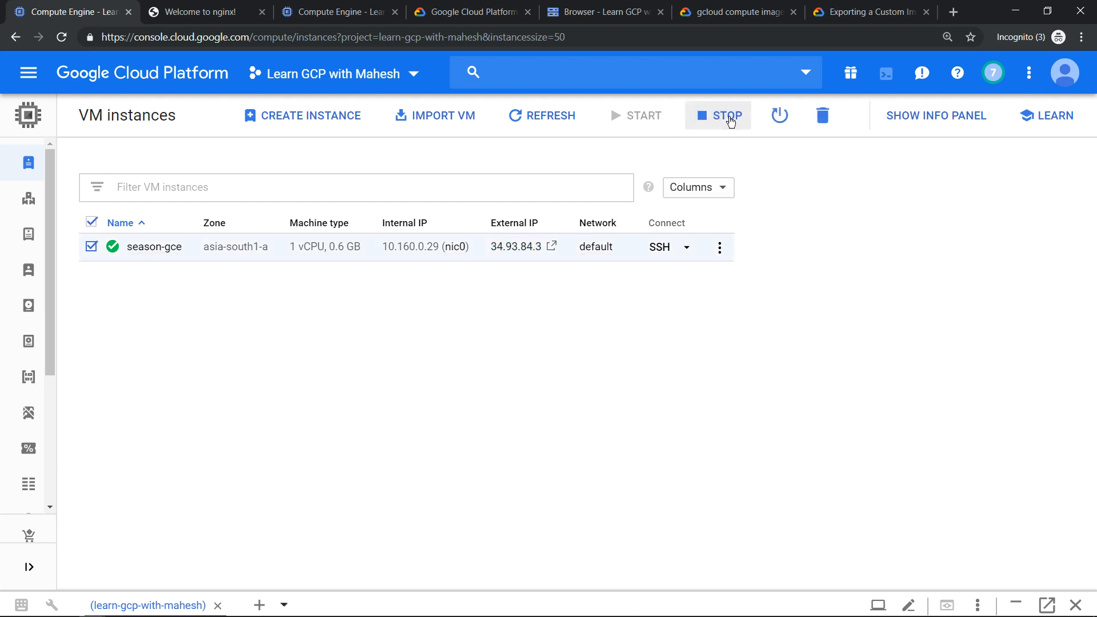
click(731, 120)
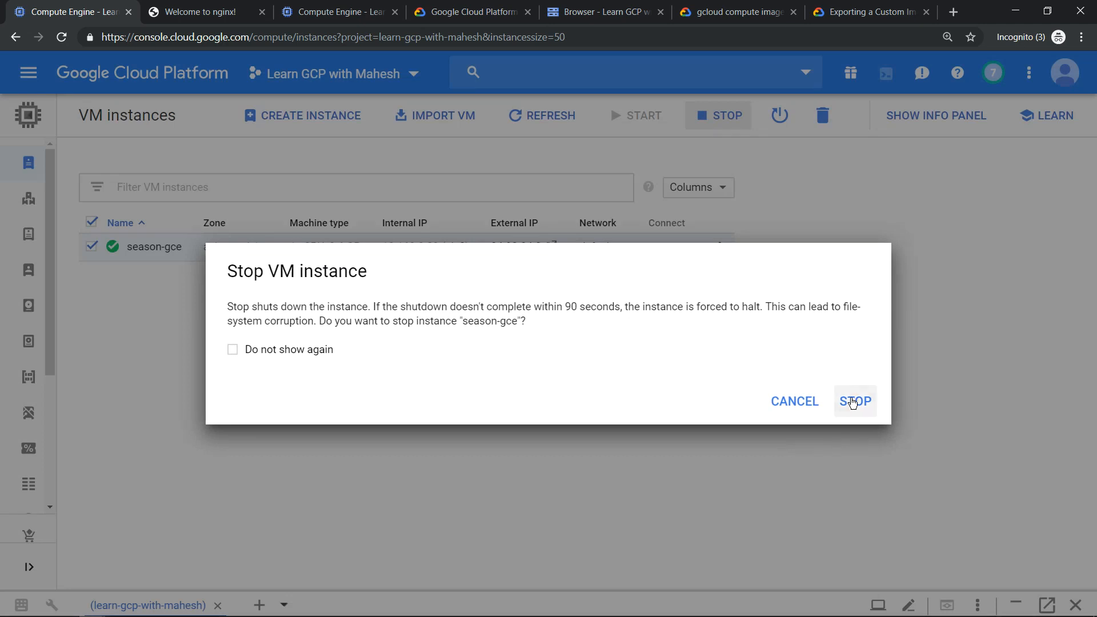
click(853, 403)
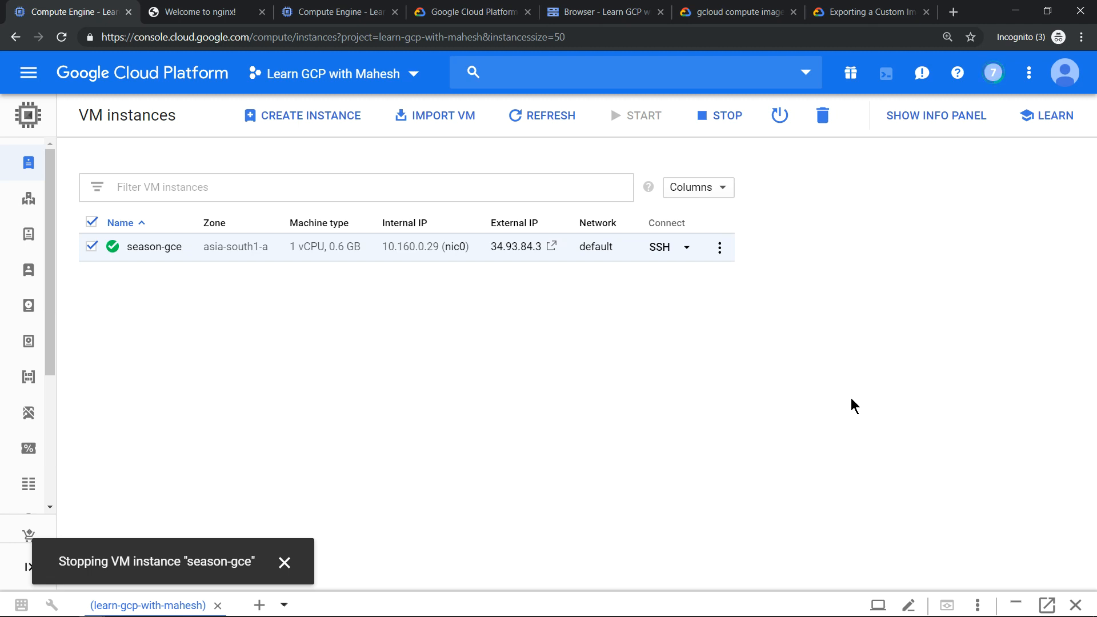
Step: Review the monthly cost estimate for a micro instance on the instance creation page, and return to the VM instances list
click(336, 12)
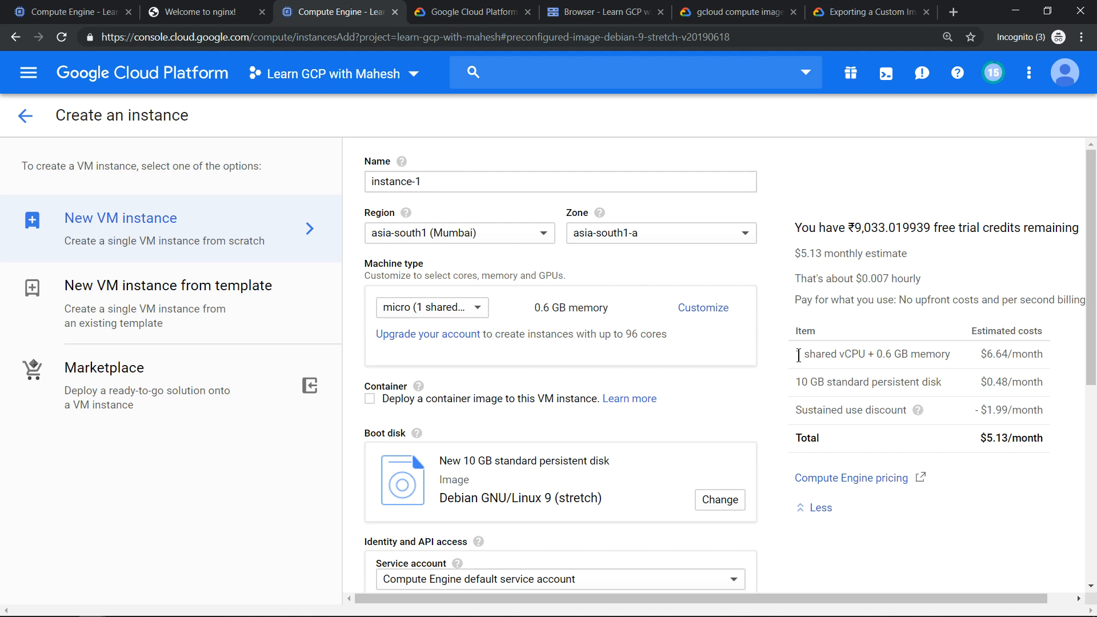
drag(799, 355, 962, 355)
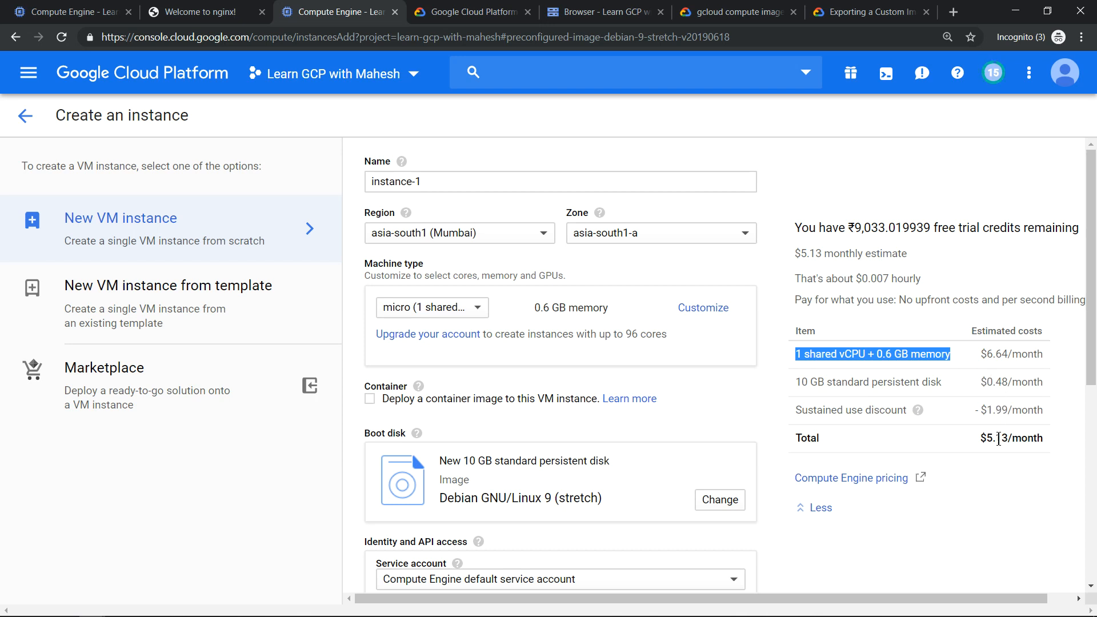
drag(986, 439, 1046, 445)
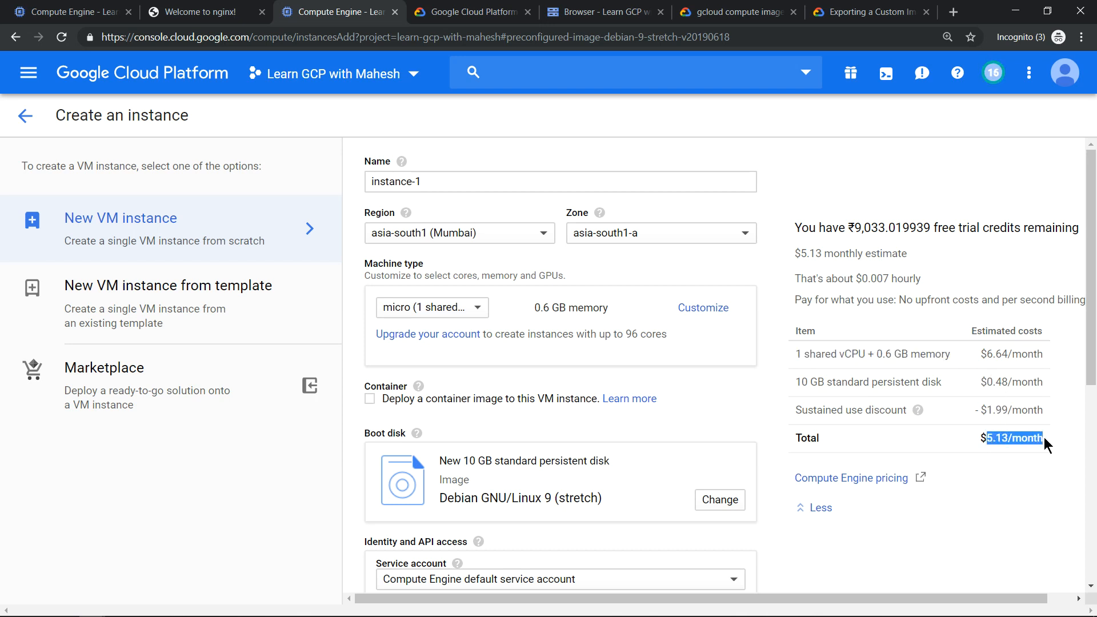
drag(981, 354, 1050, 363)
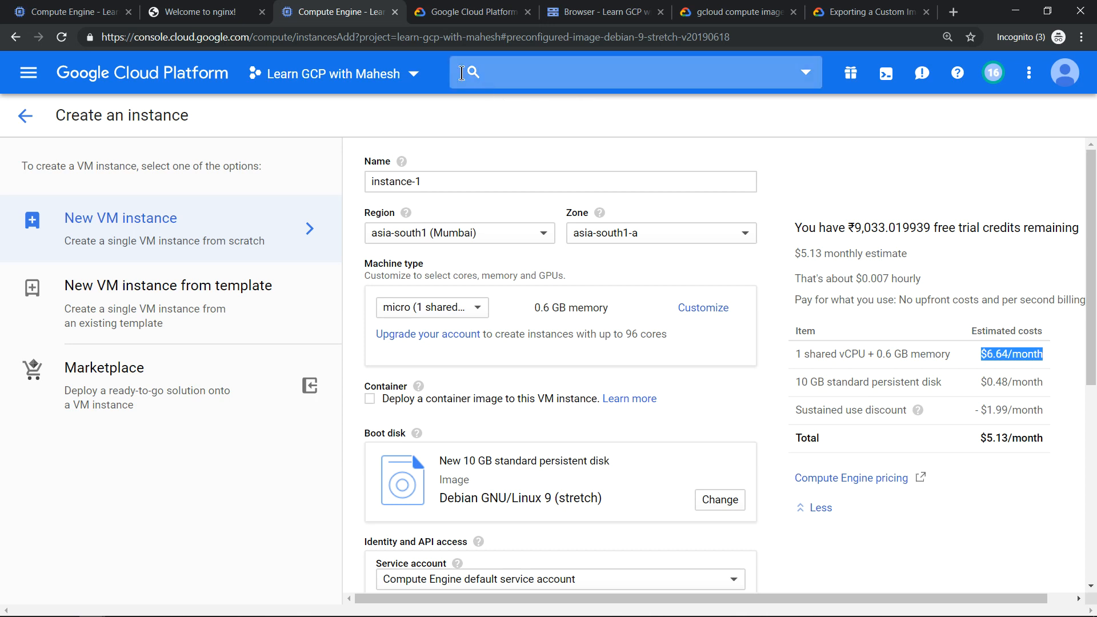
click(17, 8)
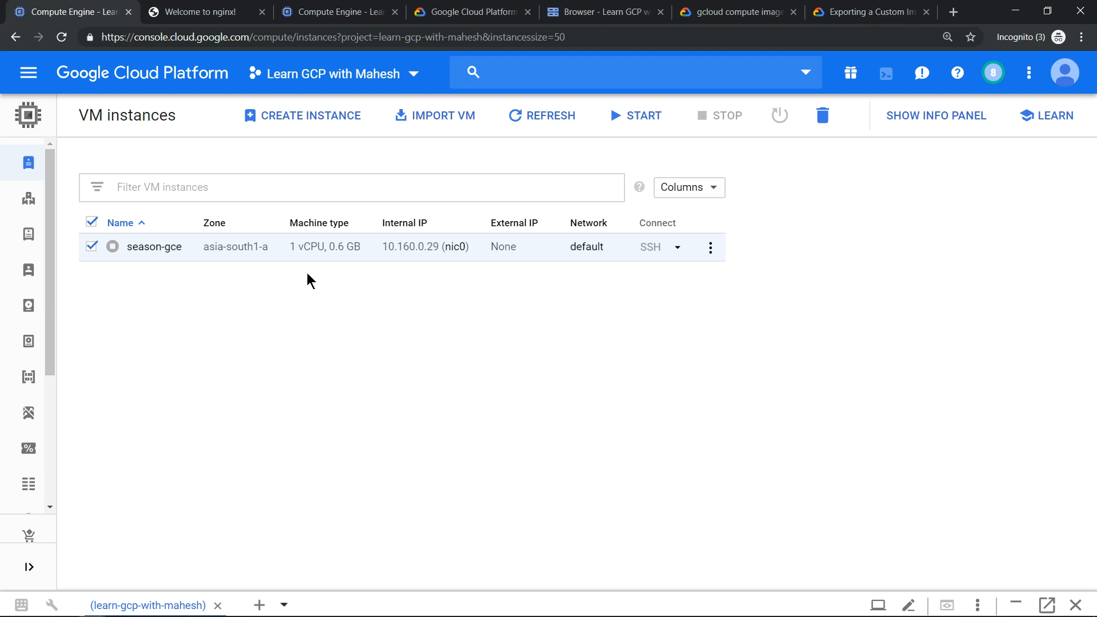
Step: Compare the Compute Engine, persistent disk and Cloud Storage costs in the Google Cloud pricing calculator estimate
click(490, 12)
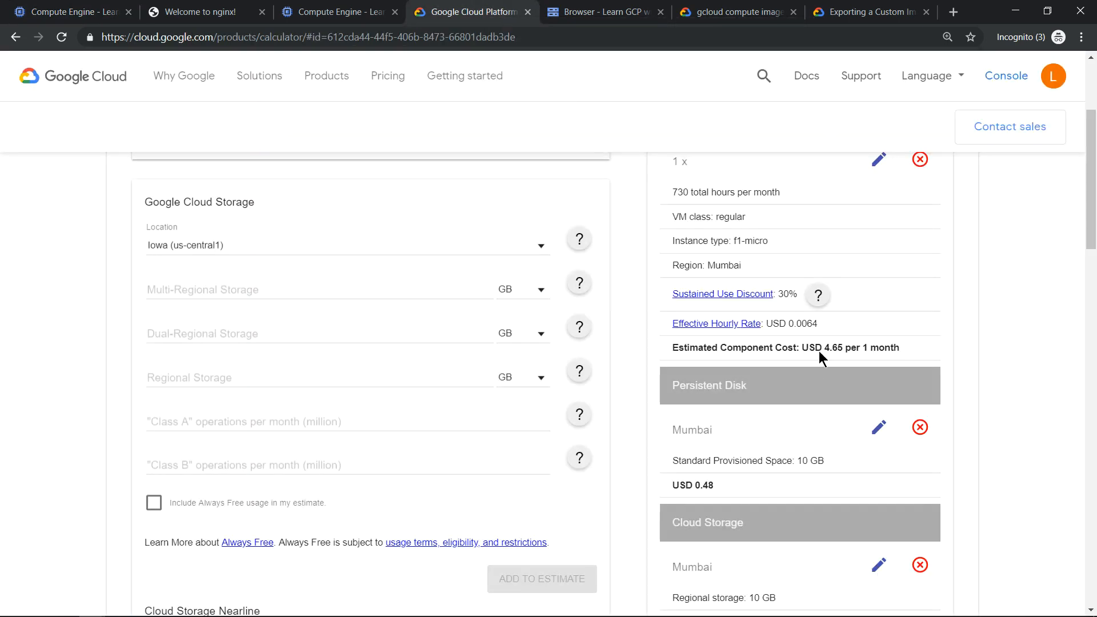
click(857, 12)
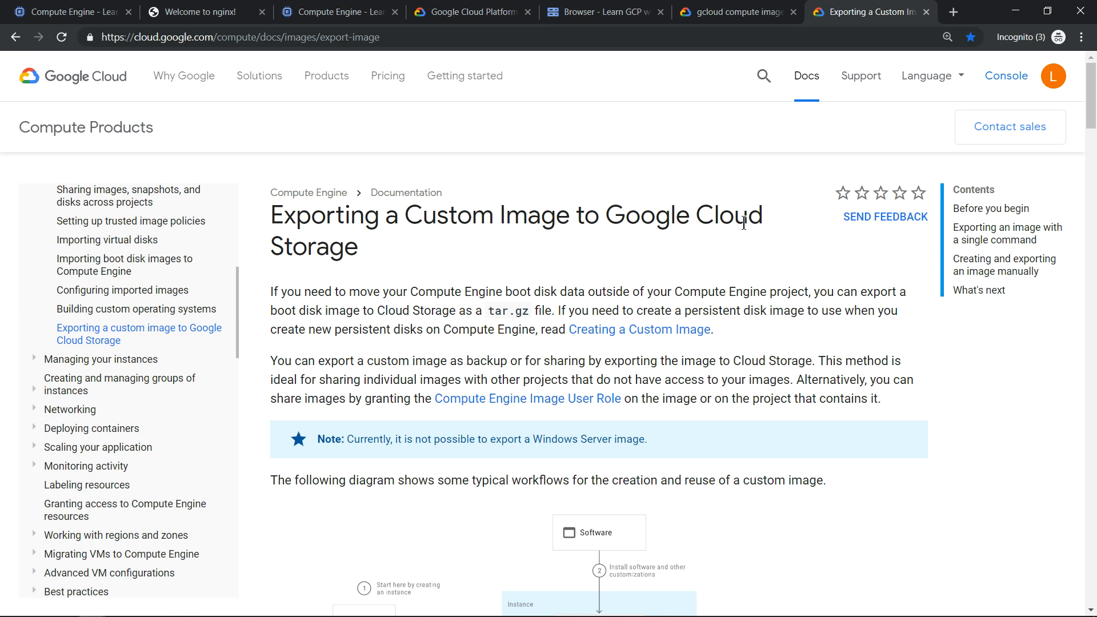
click(474, 8)
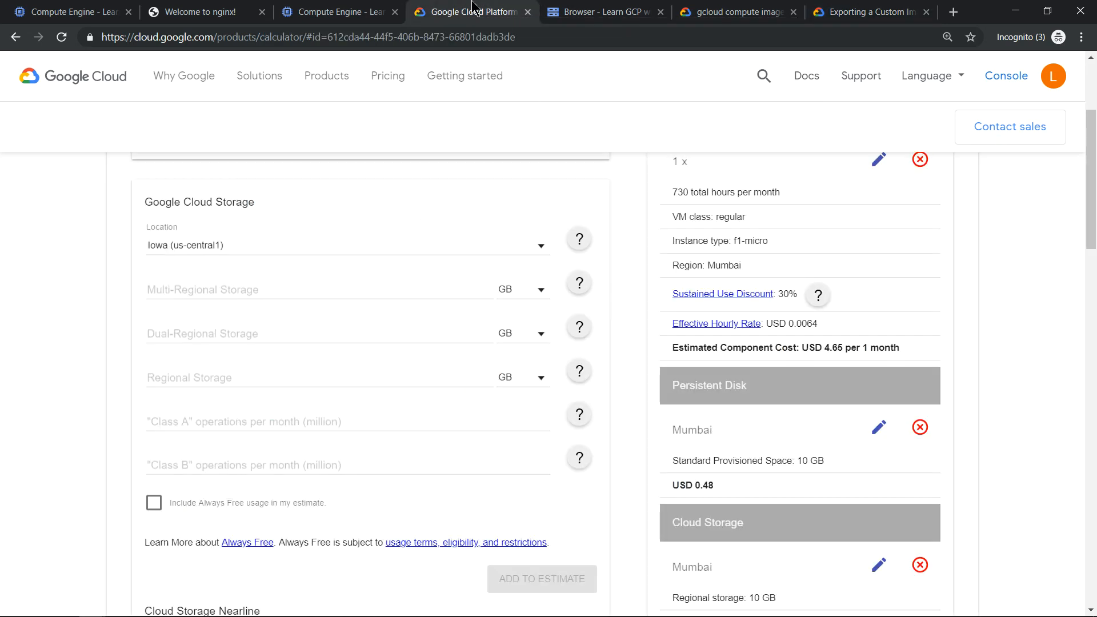
scroll(1093, 209, up, 1)
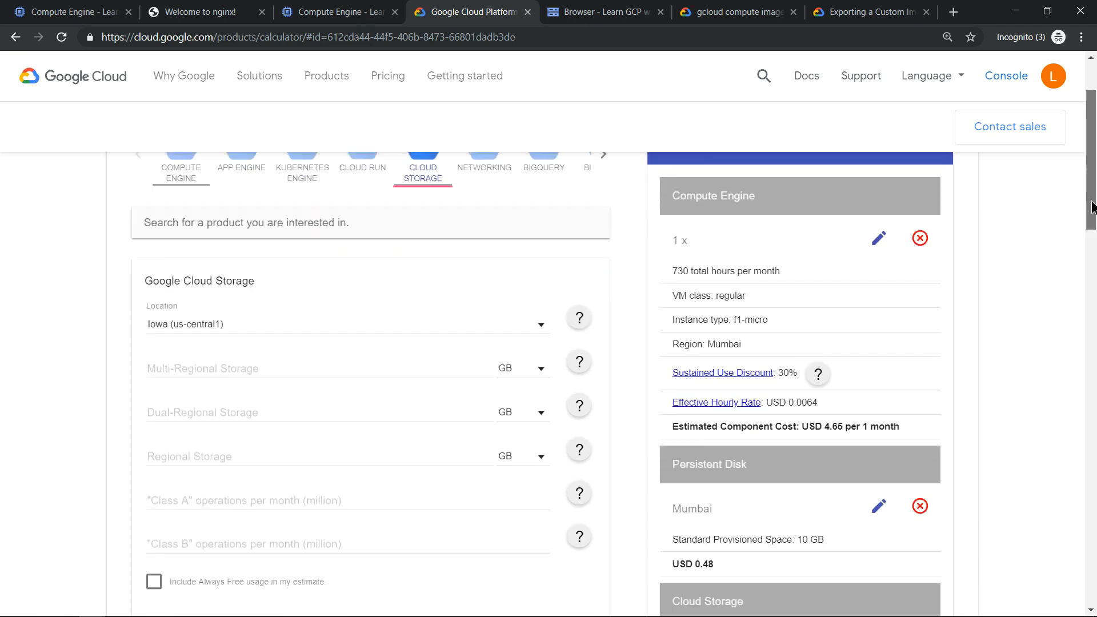
scroll(1092, 209, down, 4)
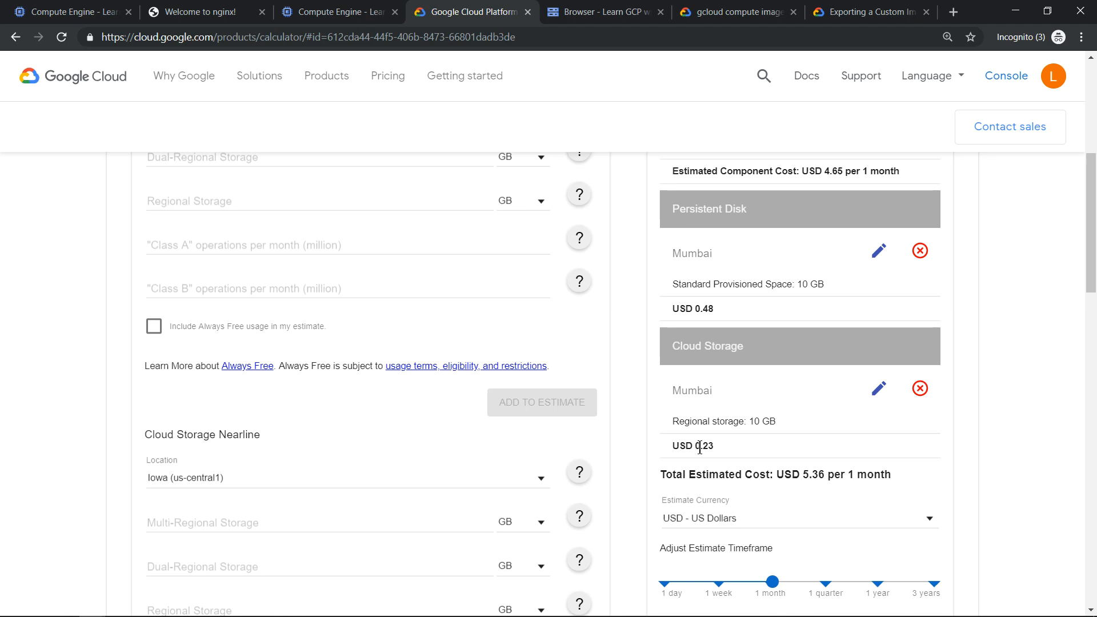
Step: Edit the season-gce instance so its boot disk uses Keep disk when deleting the instance, and save the change
click(101, 8)
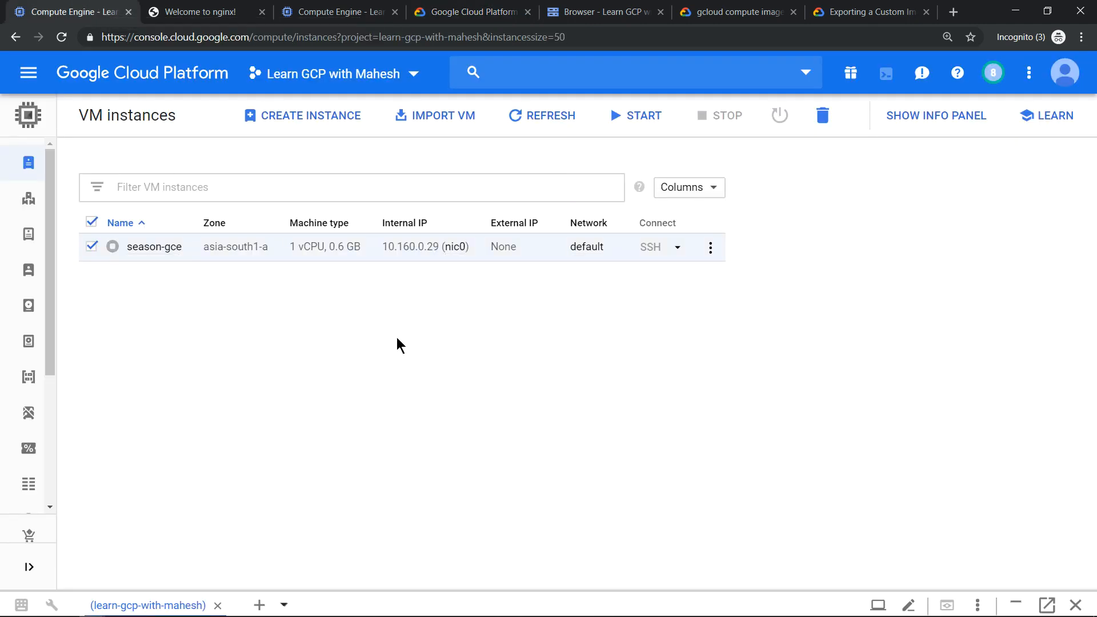
click(168, 254)
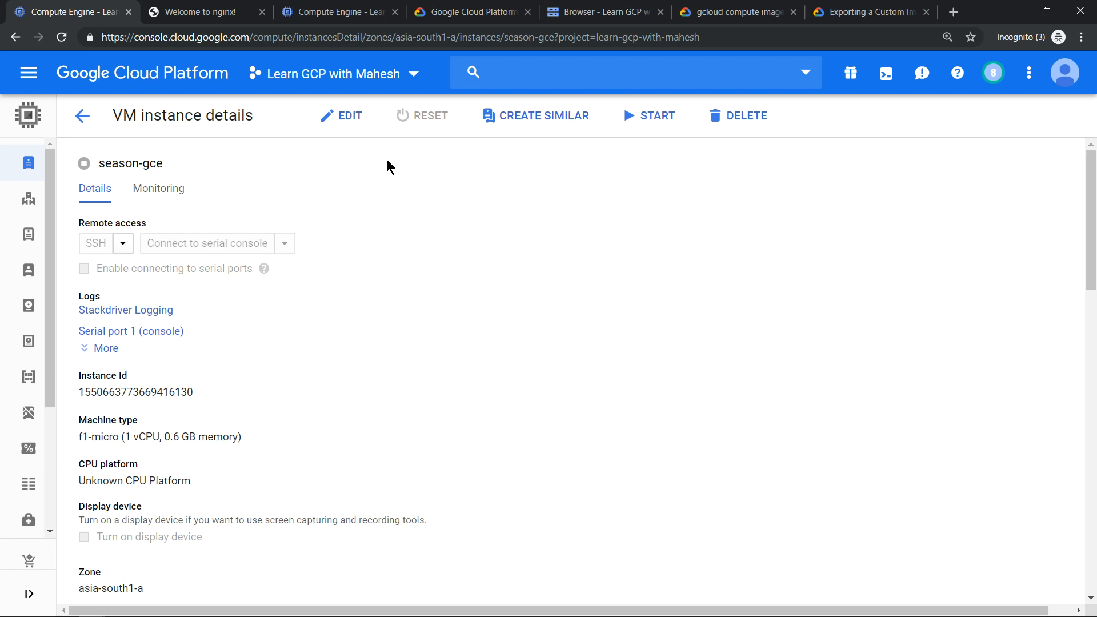
click(351, 117)
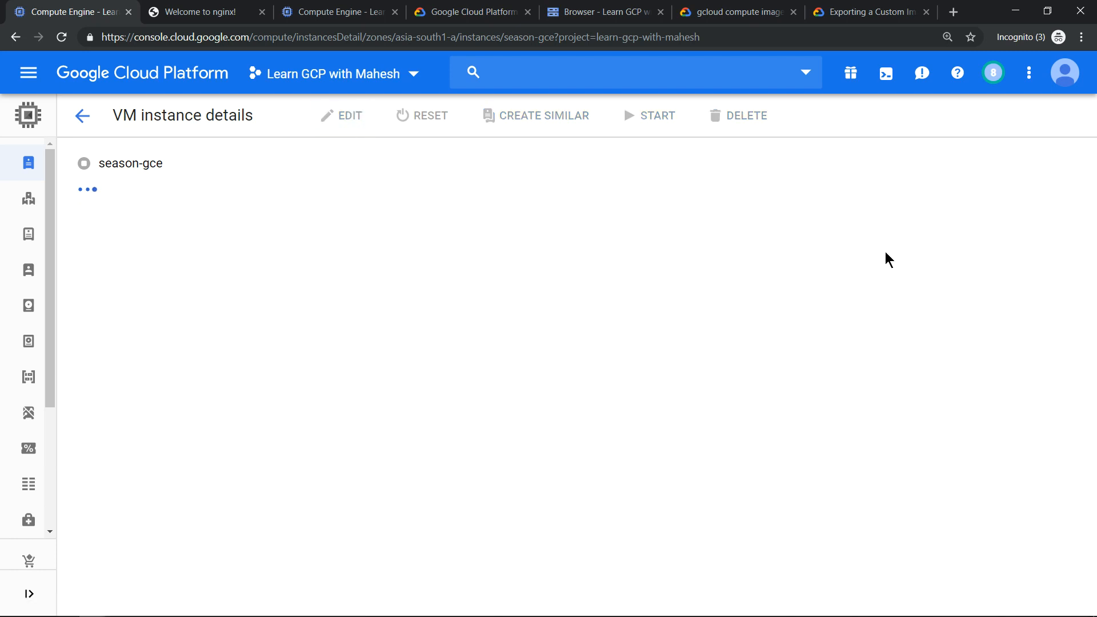
drag(1090, 192, 1092, 369)
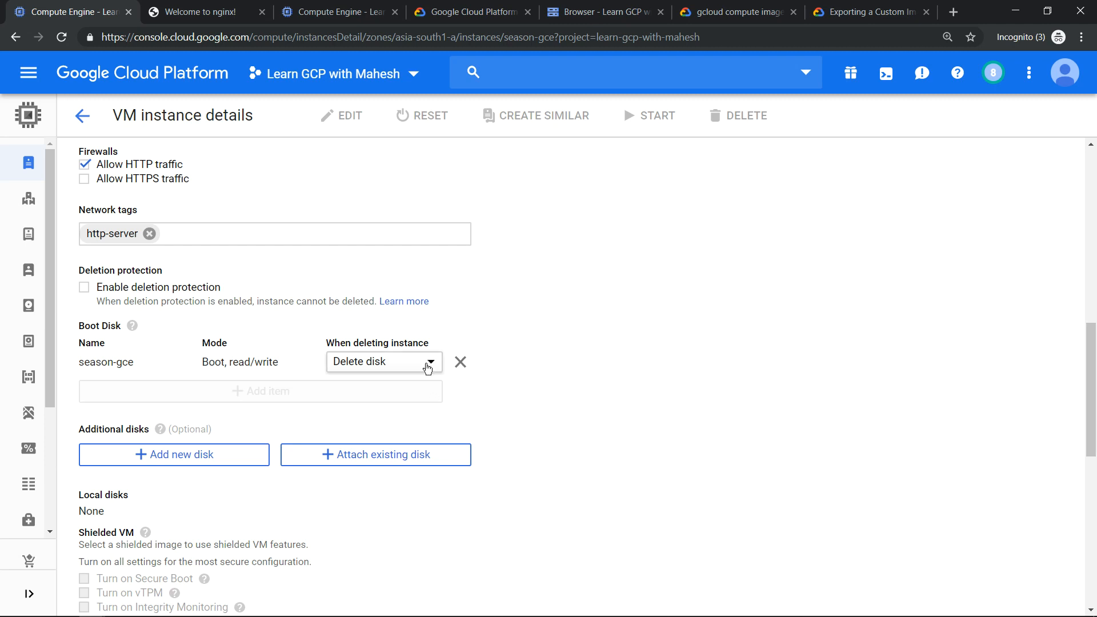
click(428, 366)
click(398, 393)
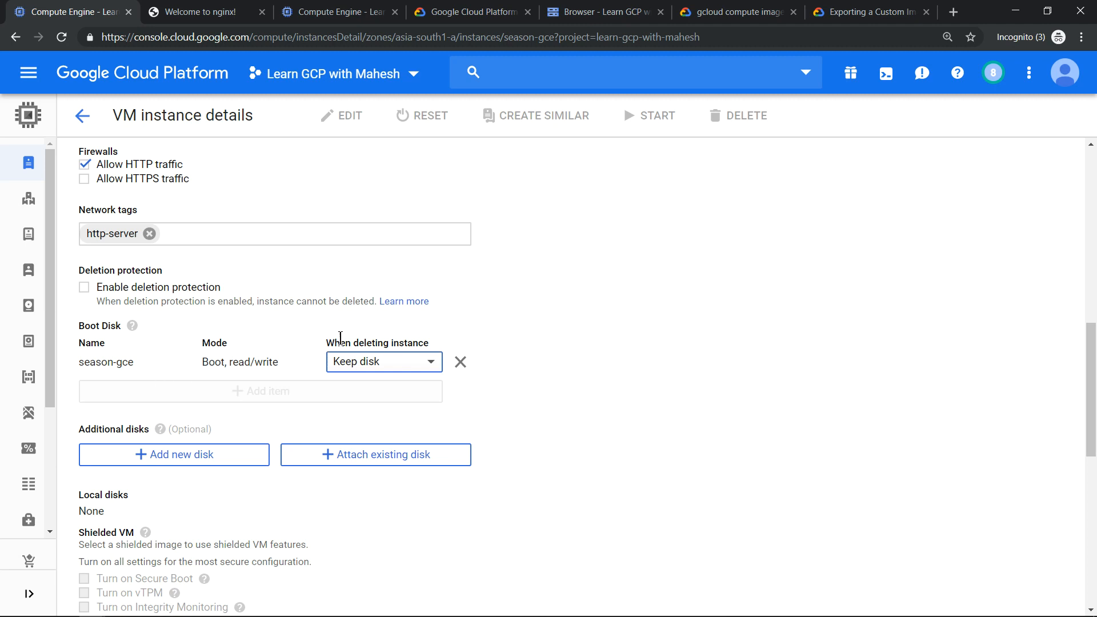
scroll(549, 277, down, 1)
scroll(548, 277, down, 8)
click(96, 588)
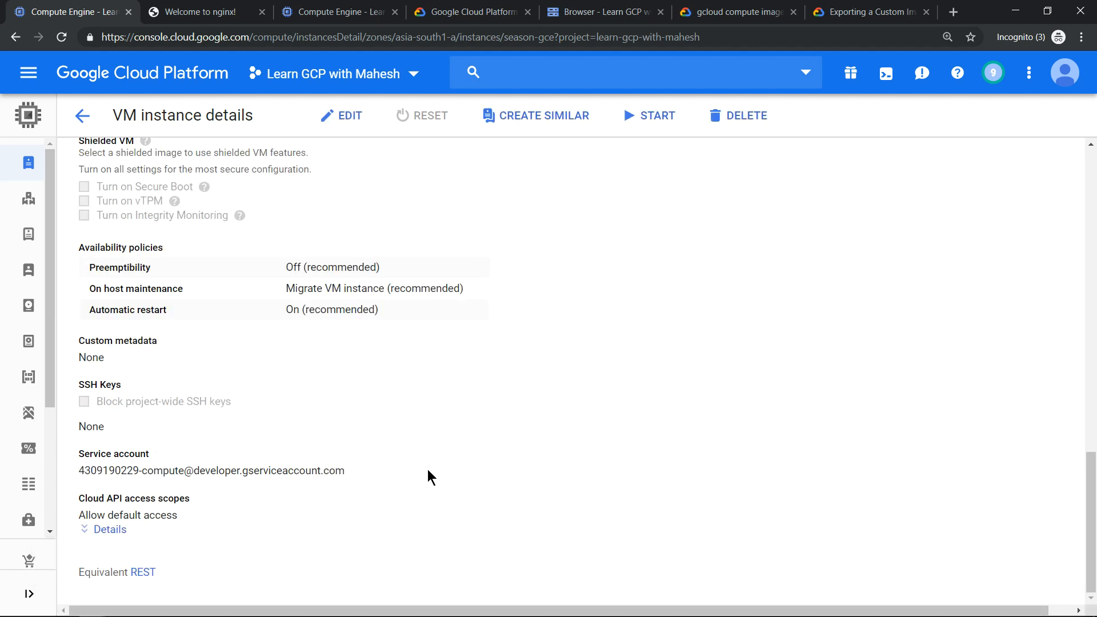
Step: Check the status of the season-gce disk in the Compute Engine disks list
click(88, 121)
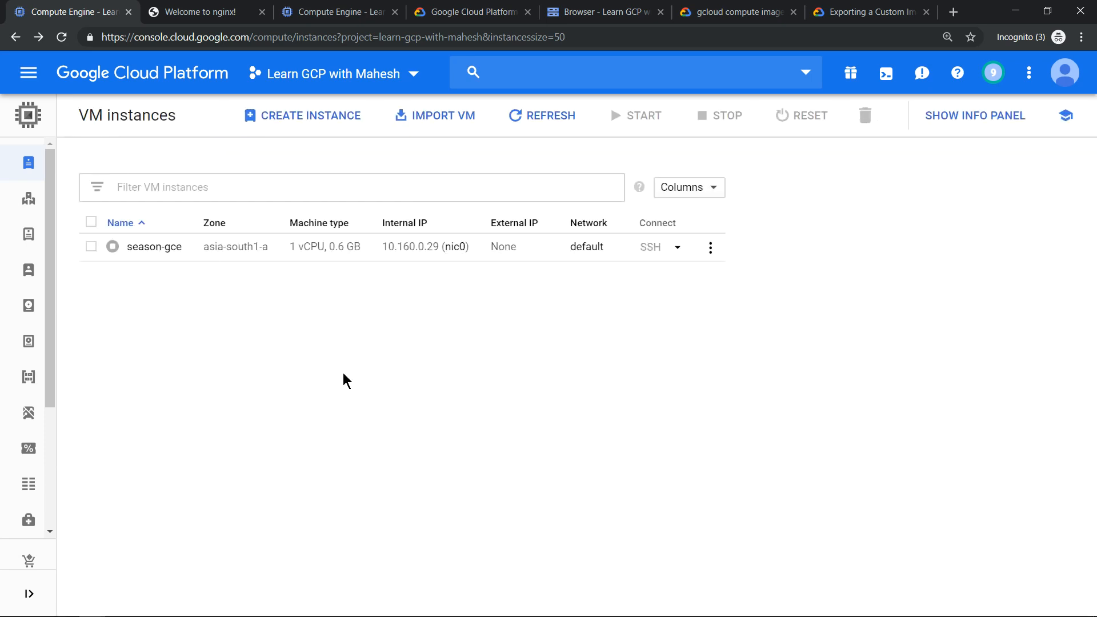
mouse_move(29, 271)
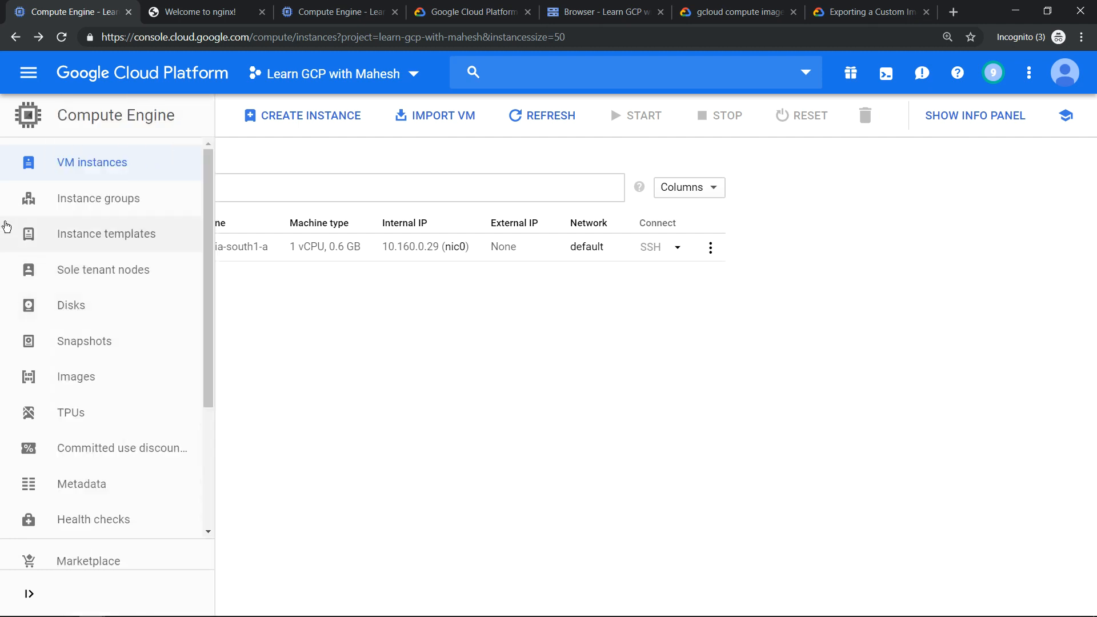
click(75, 309)
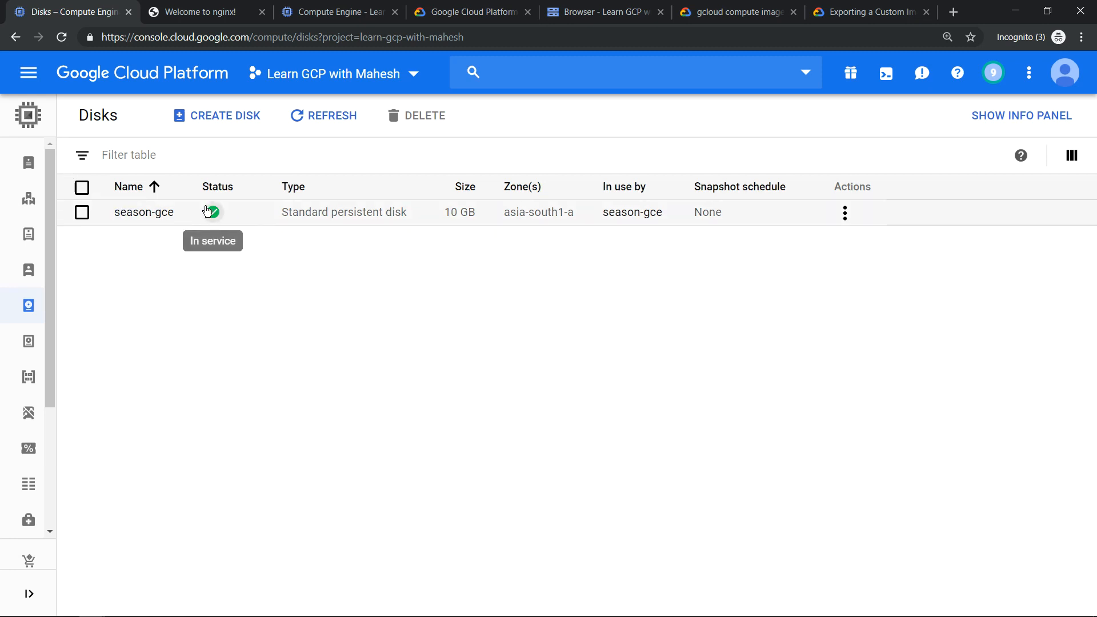
Step: Delete the stopped season-gce instance from the VM instances list and confirm the deletion
click(63, 163)
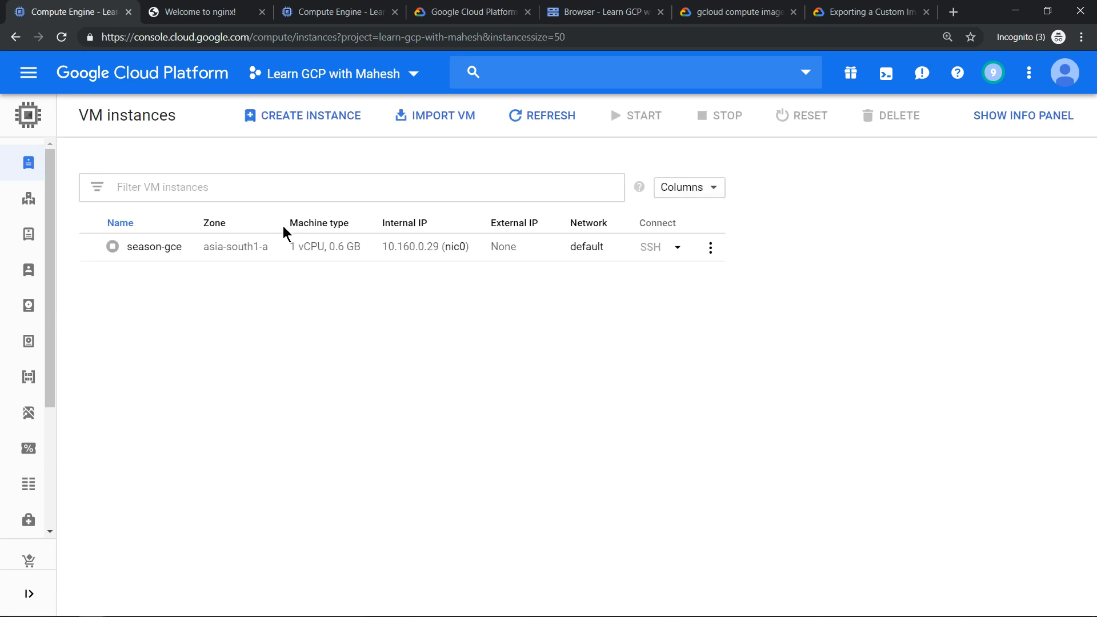
click(91, 247)
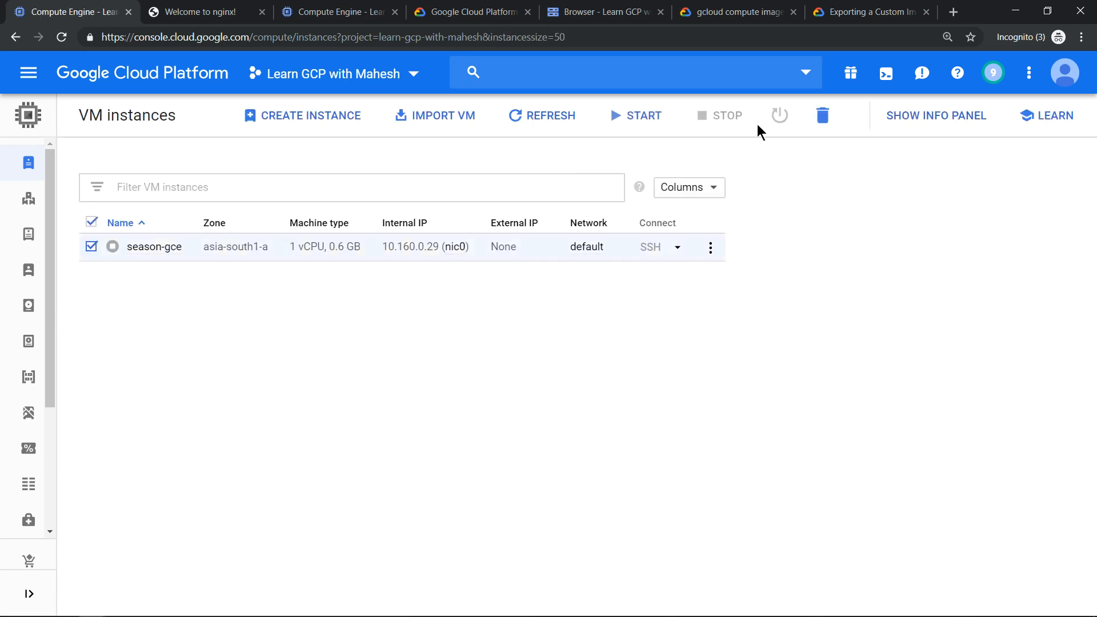
click(824, 115)
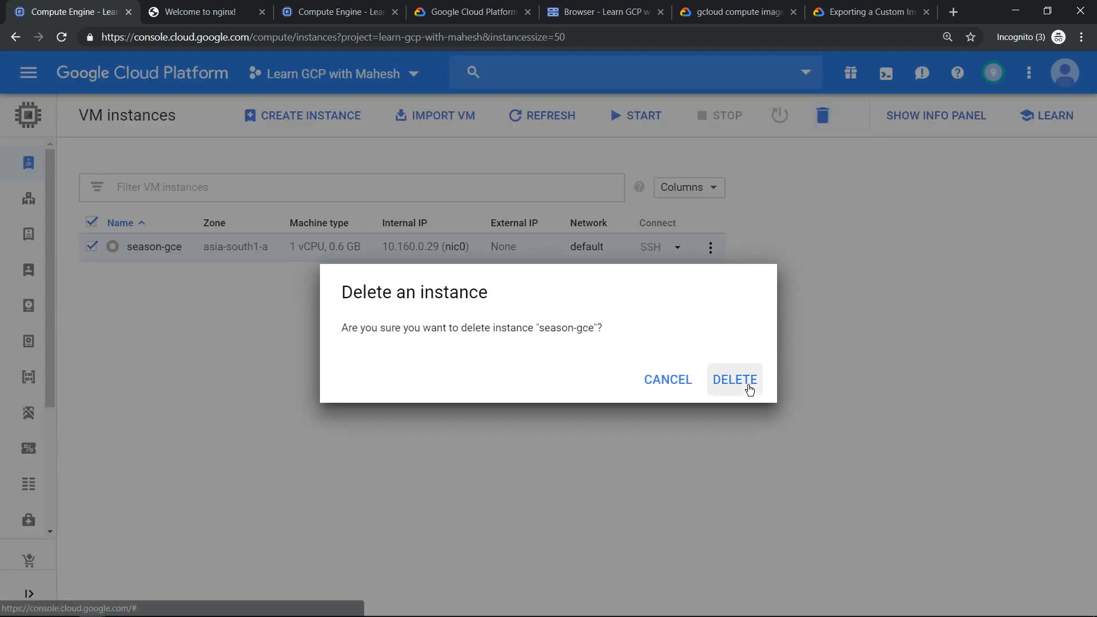
click(749, 388)
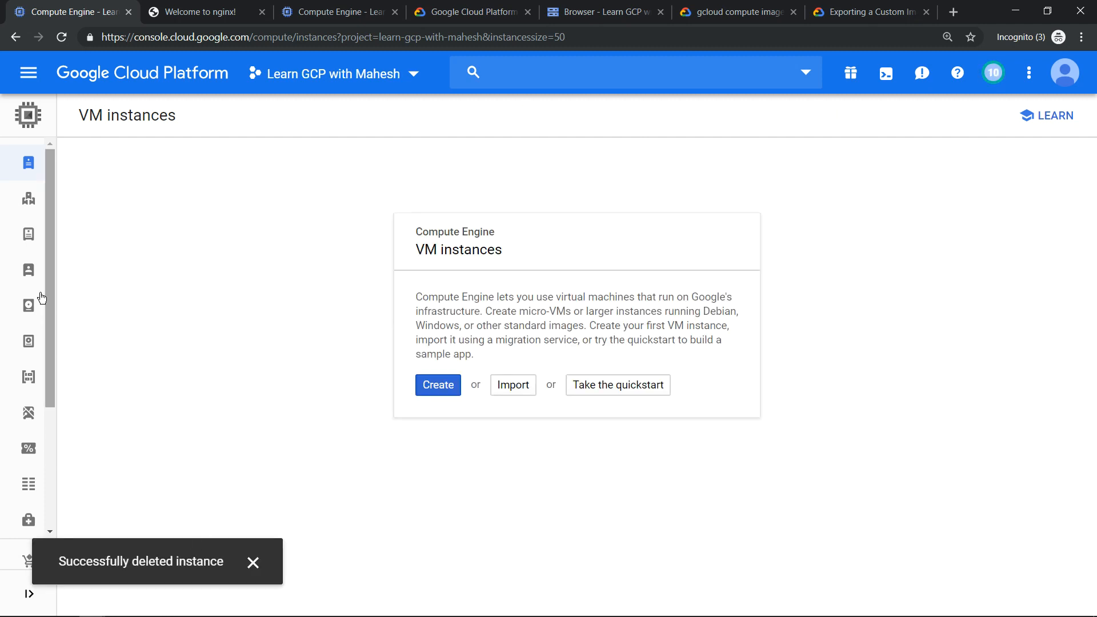
Step: Examine the disks list for the retained season-gce boot disk and its status after the instance deletion
click(61, 306)
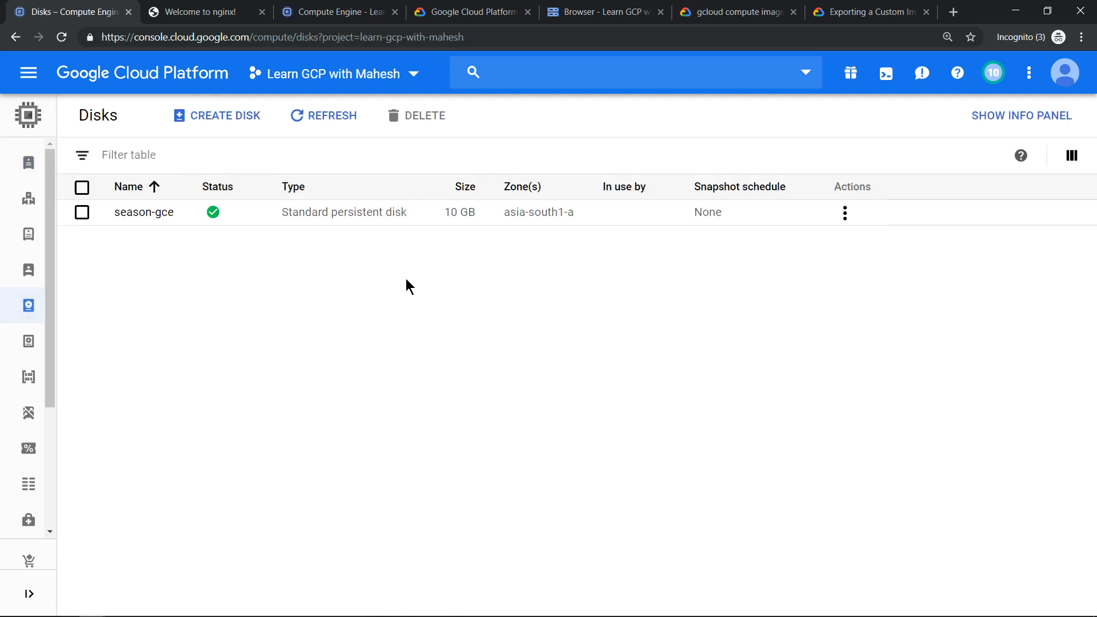
mouse_move(220, 216)
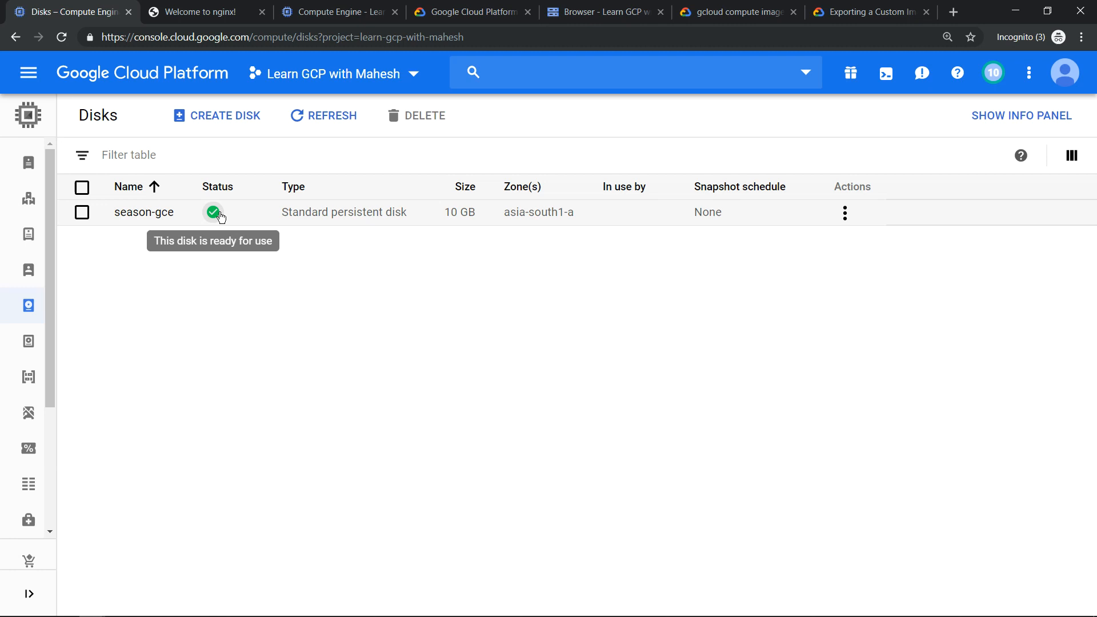
mouse_move(29, 362)
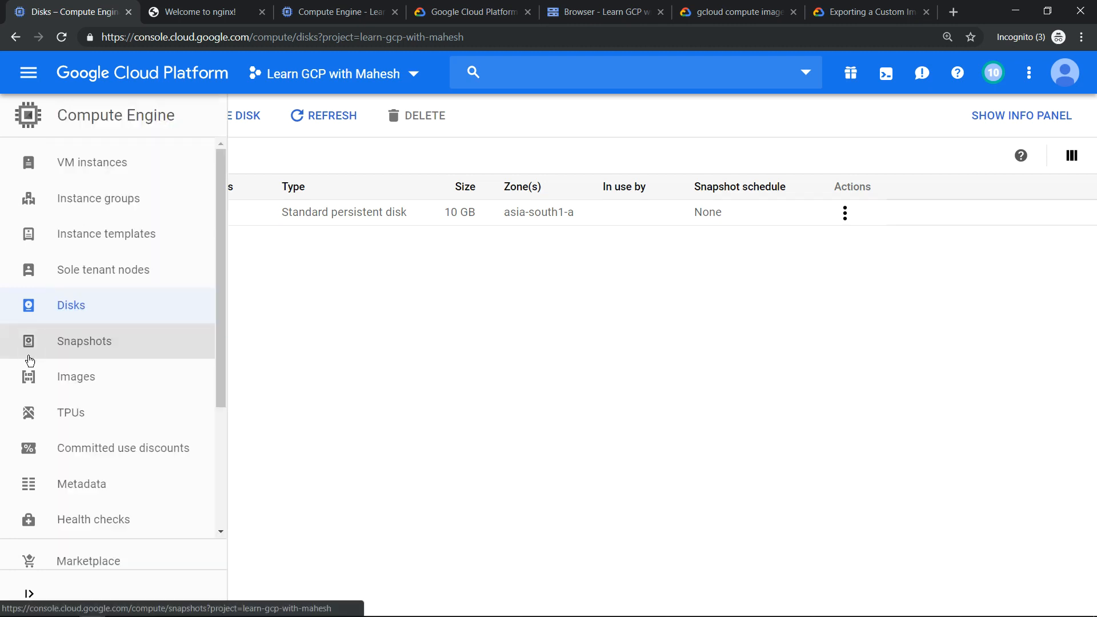
Step: Start creating a new image from the Compute Engine Images page and name it image-export
click(78, 383)
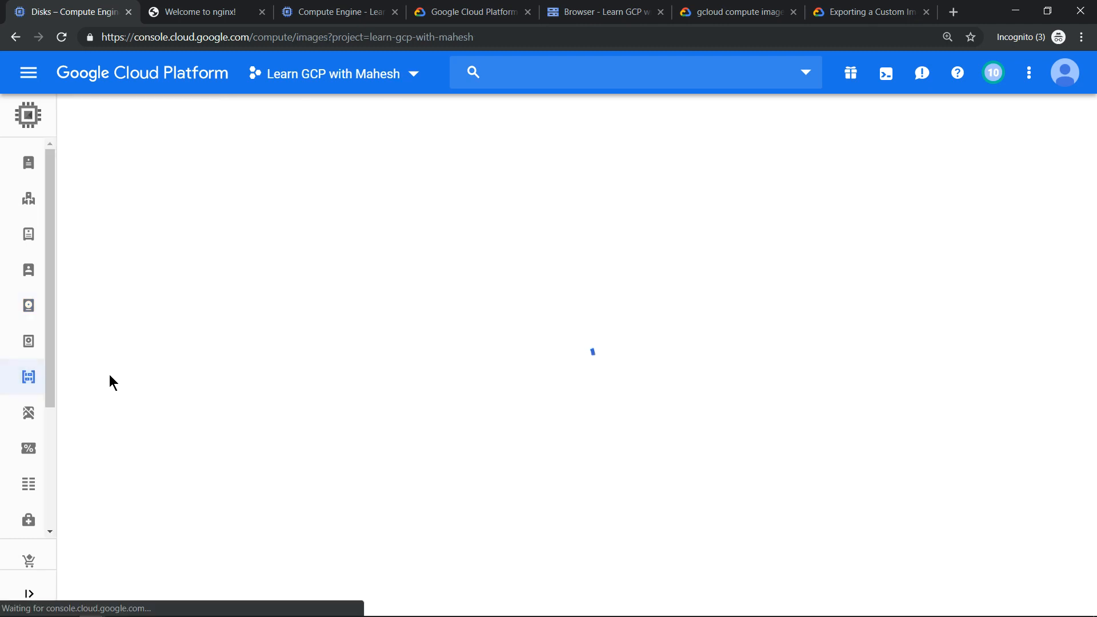
click(869, 12)
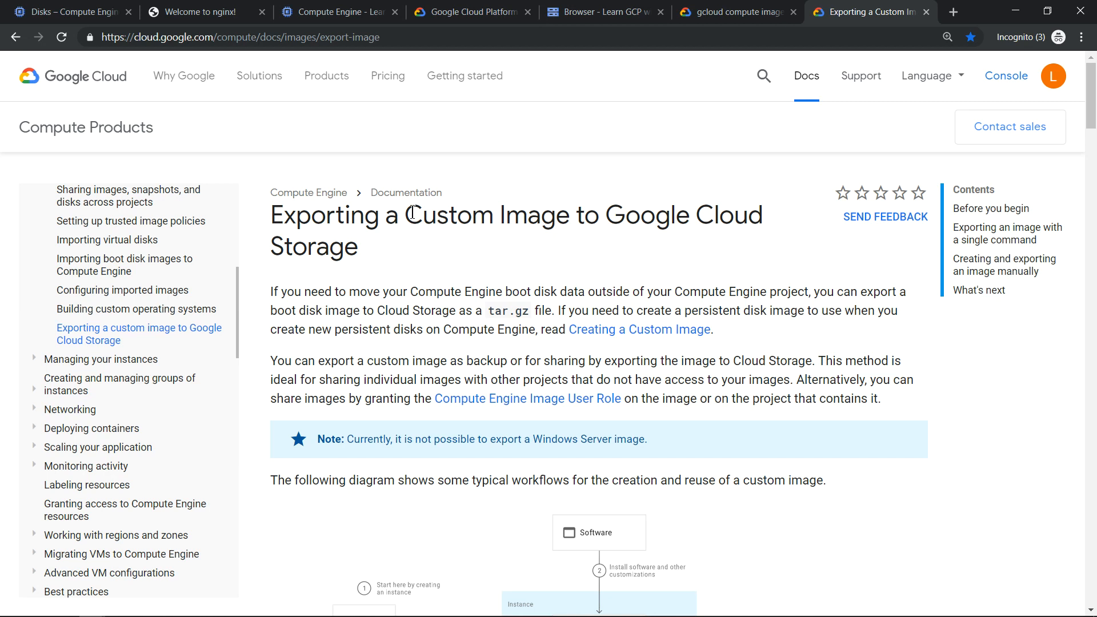
click(59, 9)
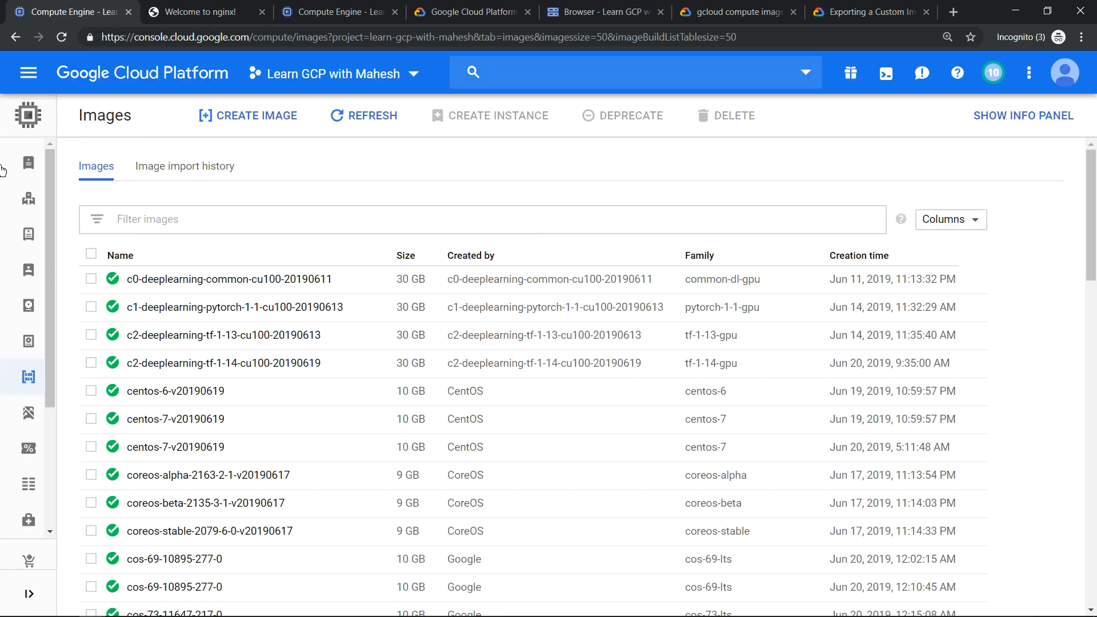
mouse_move(23, 168)
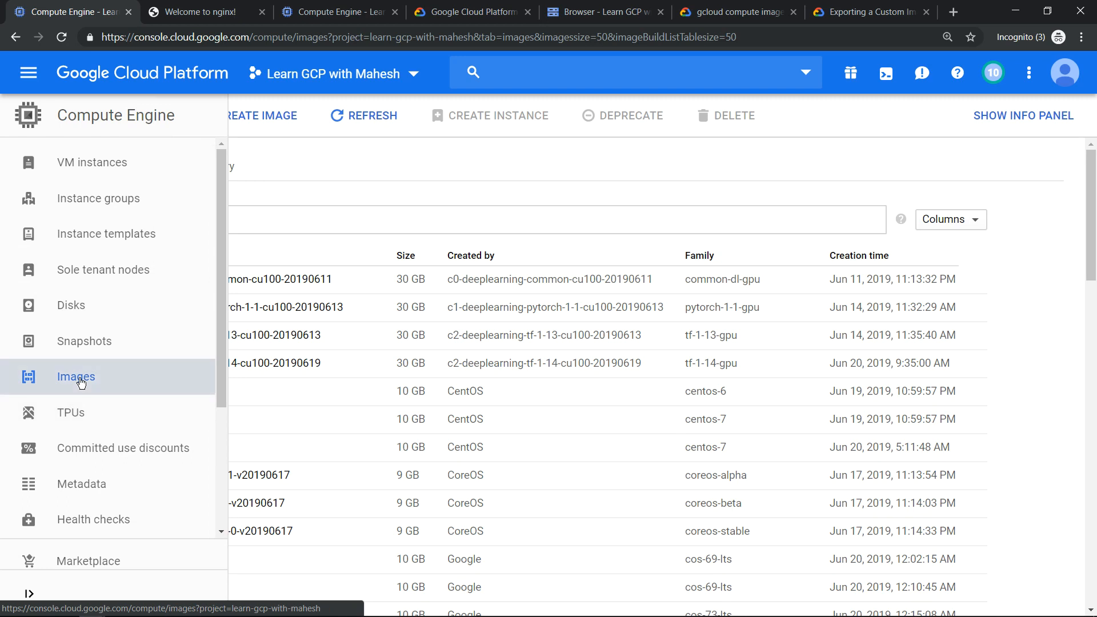
click(278, 117)
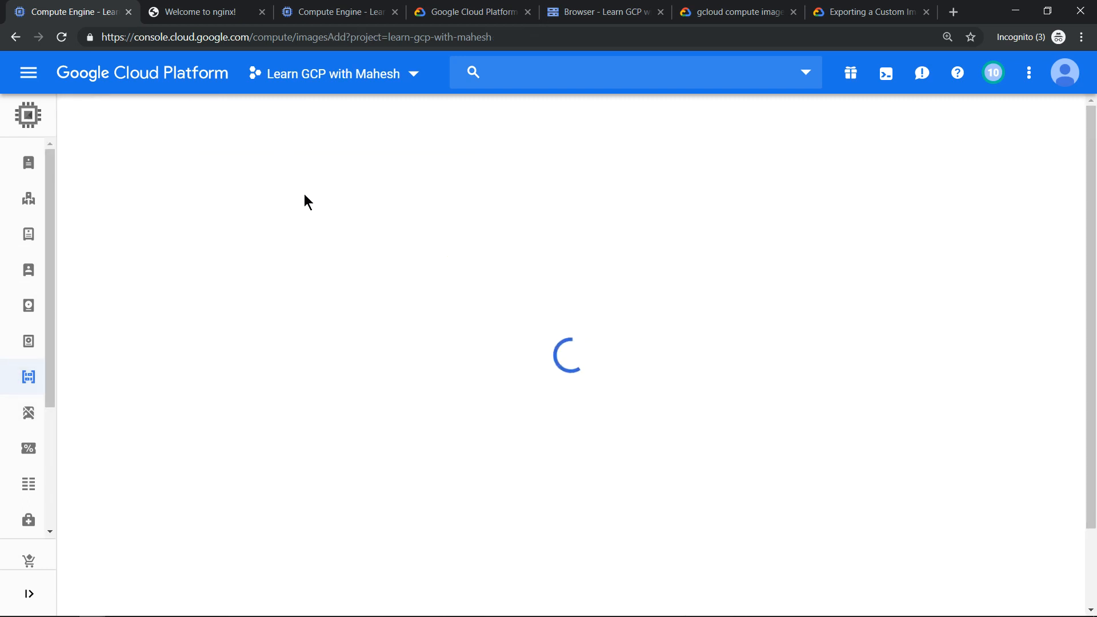
click(122, 179)
key(BackSpace)
text(export)
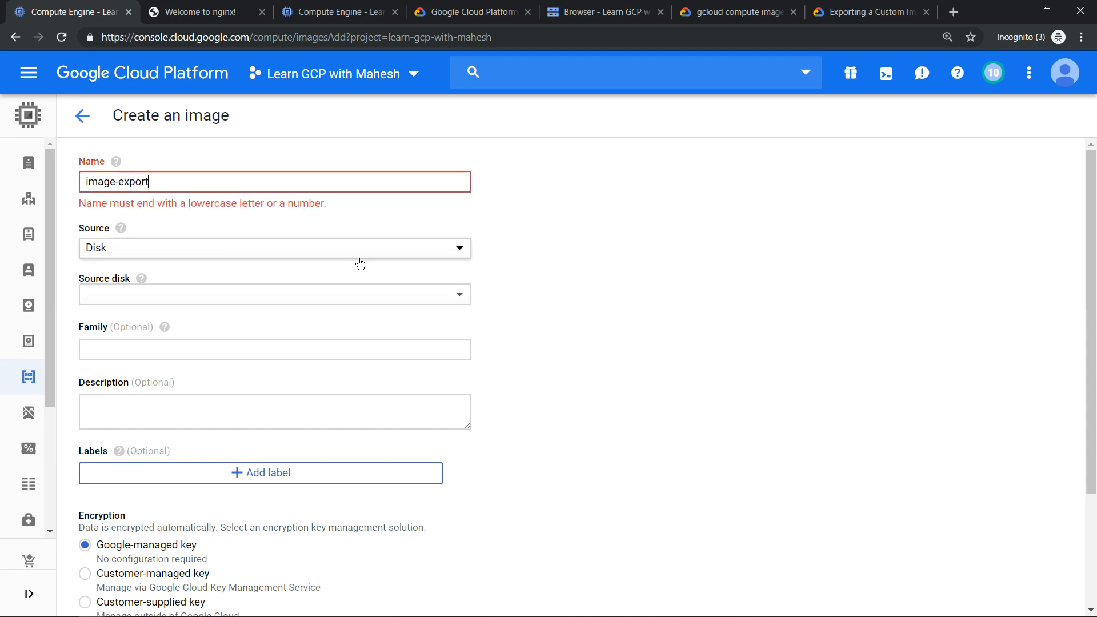
Step: Select season-gce as the source disk and create the image
click(198, 283)
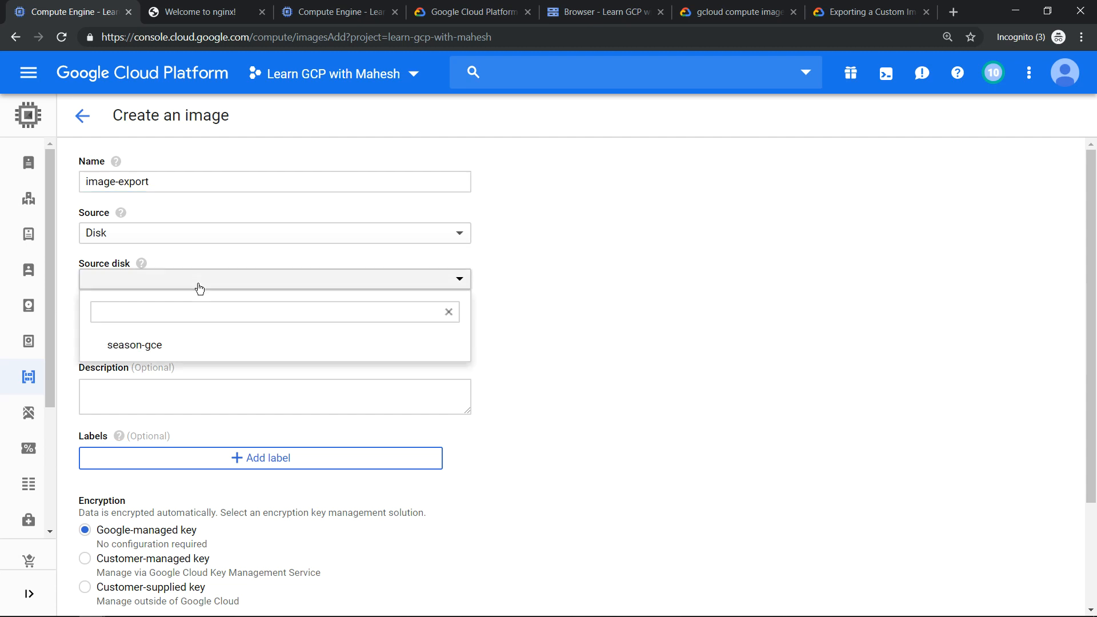
click(147, 346)
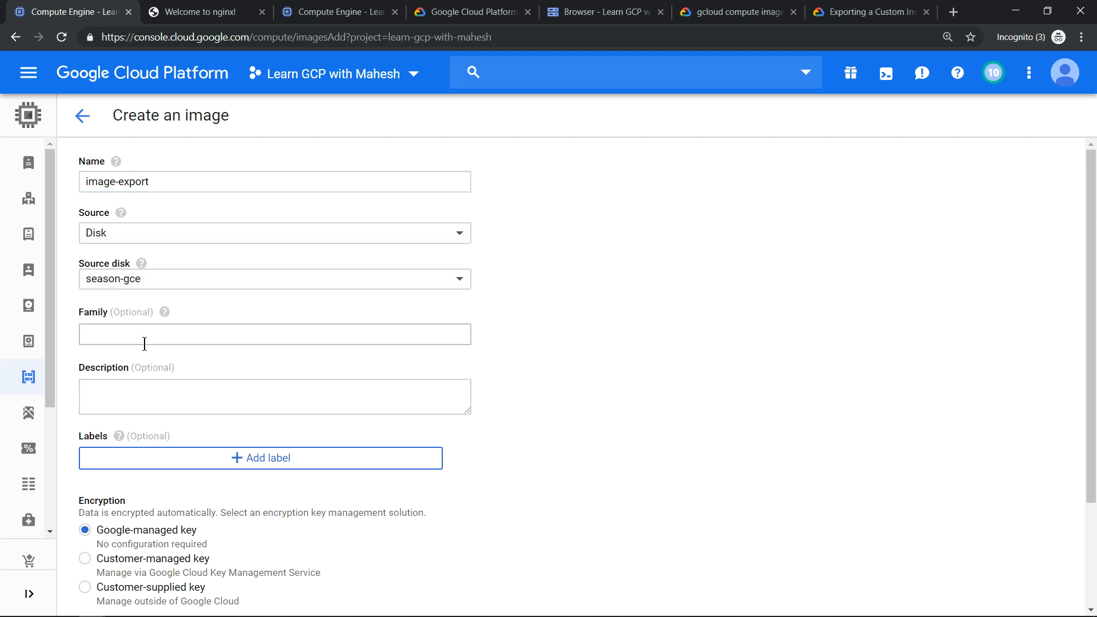
scroll(629, 320, down, 3)
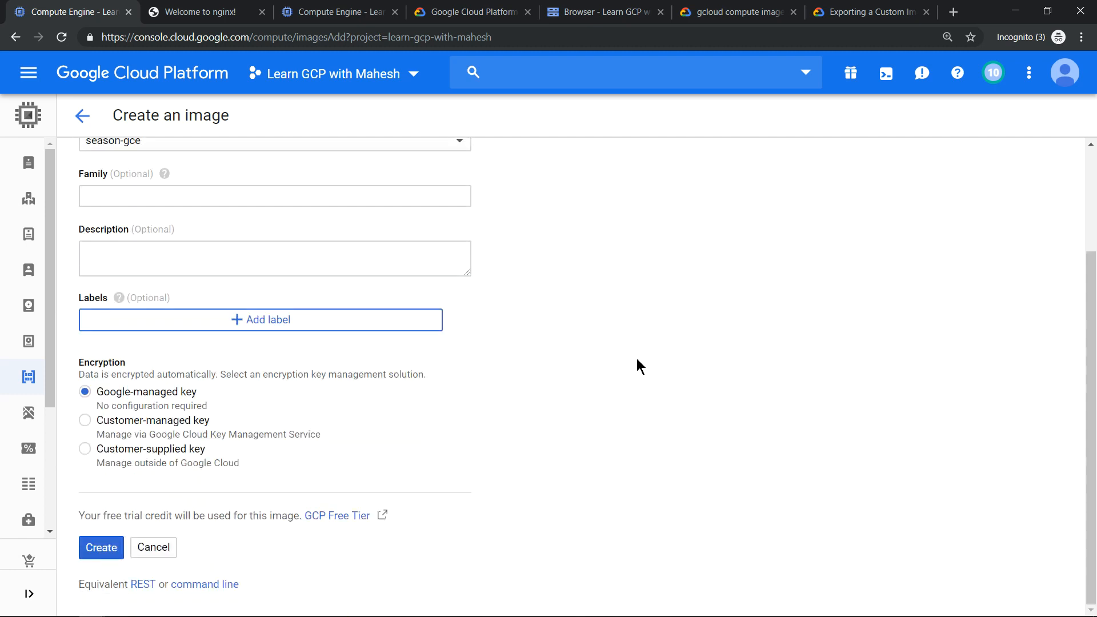
click(96, 549)
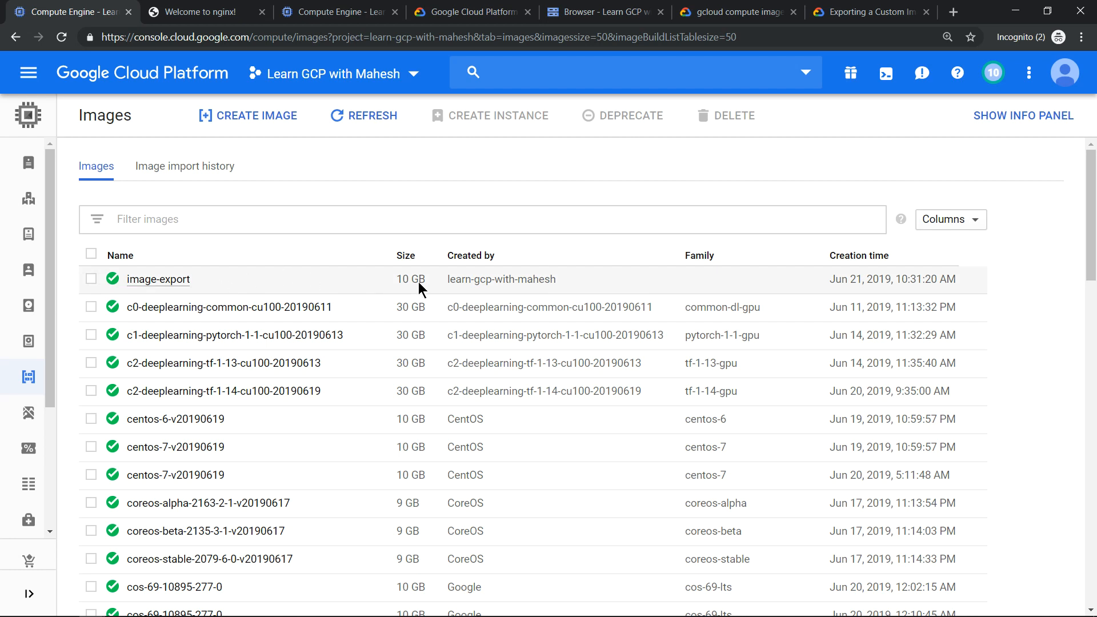
Step: Review the gcloud compute images export syntax in the documentation on exporting a custom image to Cloud Storage
click(850, 13)
scroll(674, 291, down, 10)
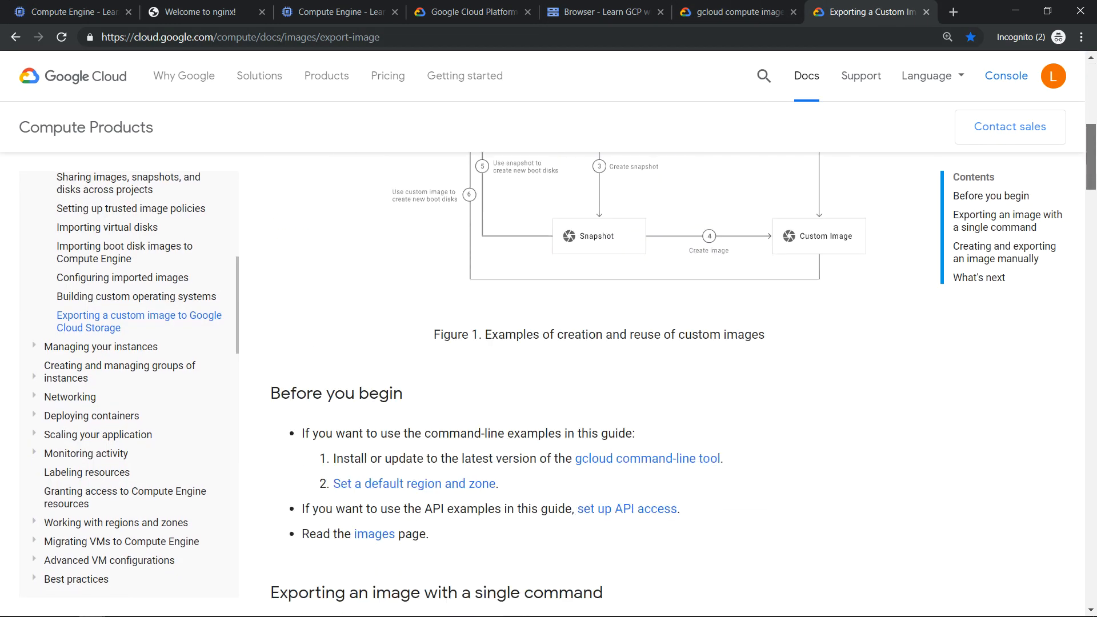
scroll(393, 361, down, 1)
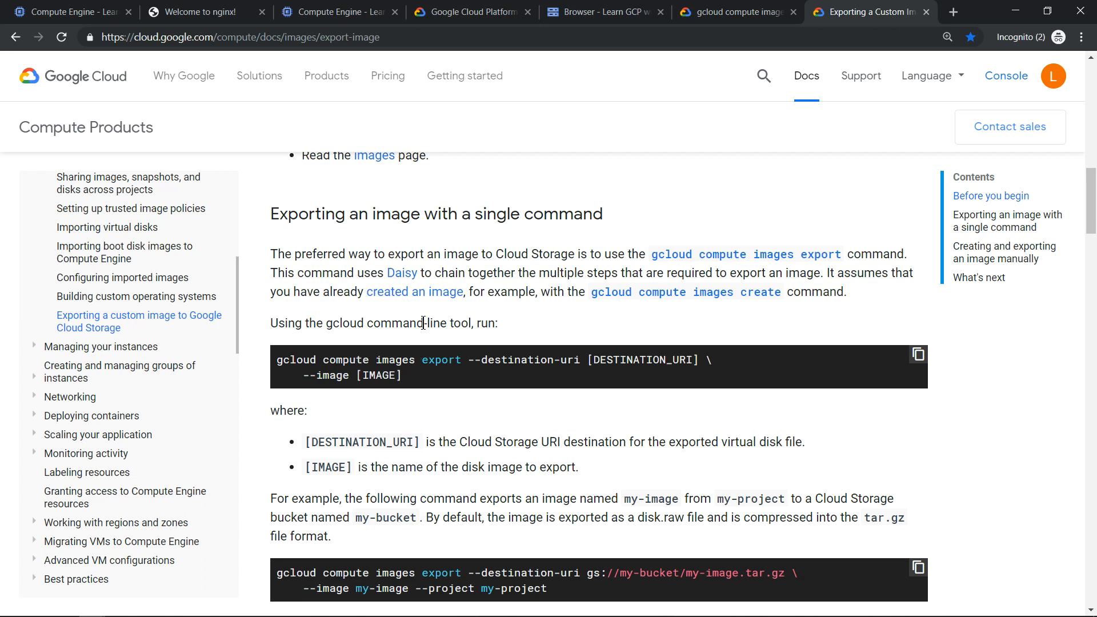
Step: Restore Cloud Shell on the Images page and enlarge its pane to show the prepared gcloud compute images export command
click(84, 14)
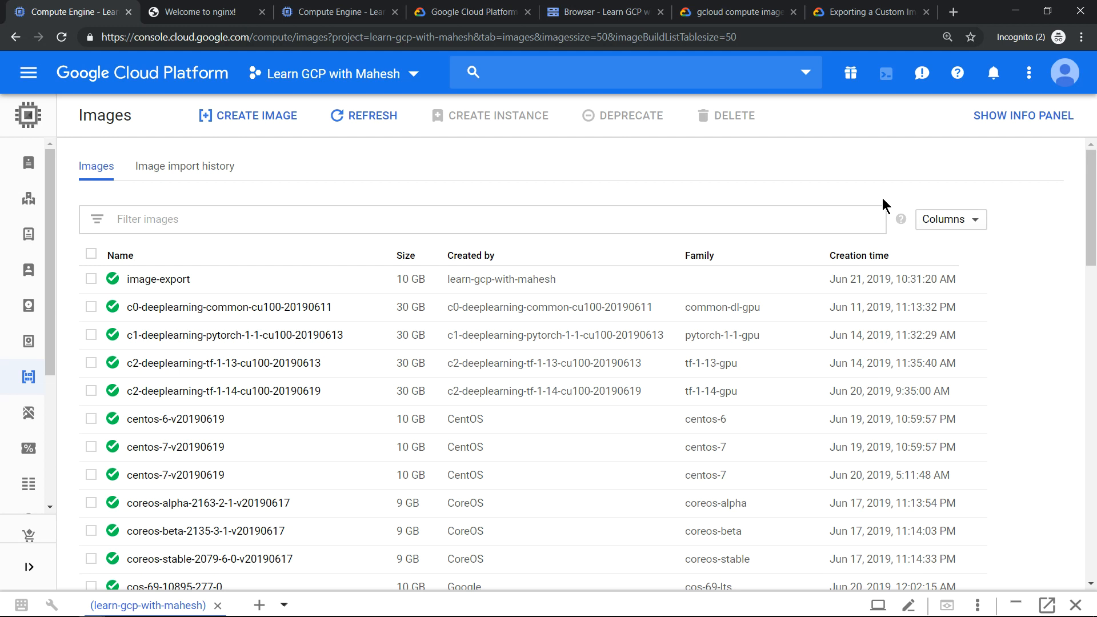
click(1016, 604)
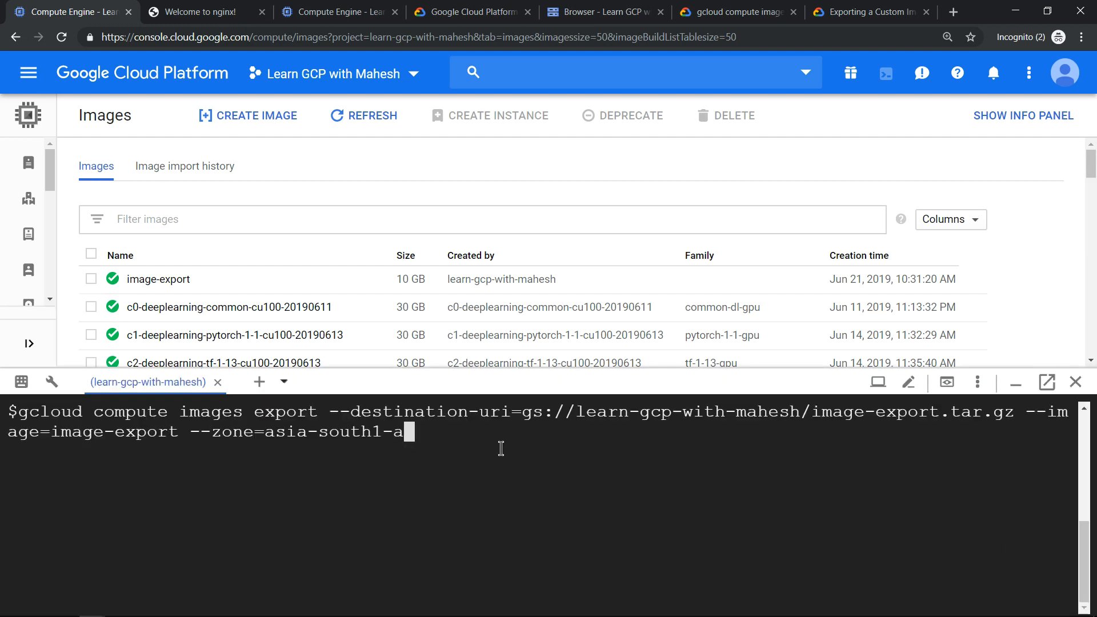
drag(525, 369, 520, 303)
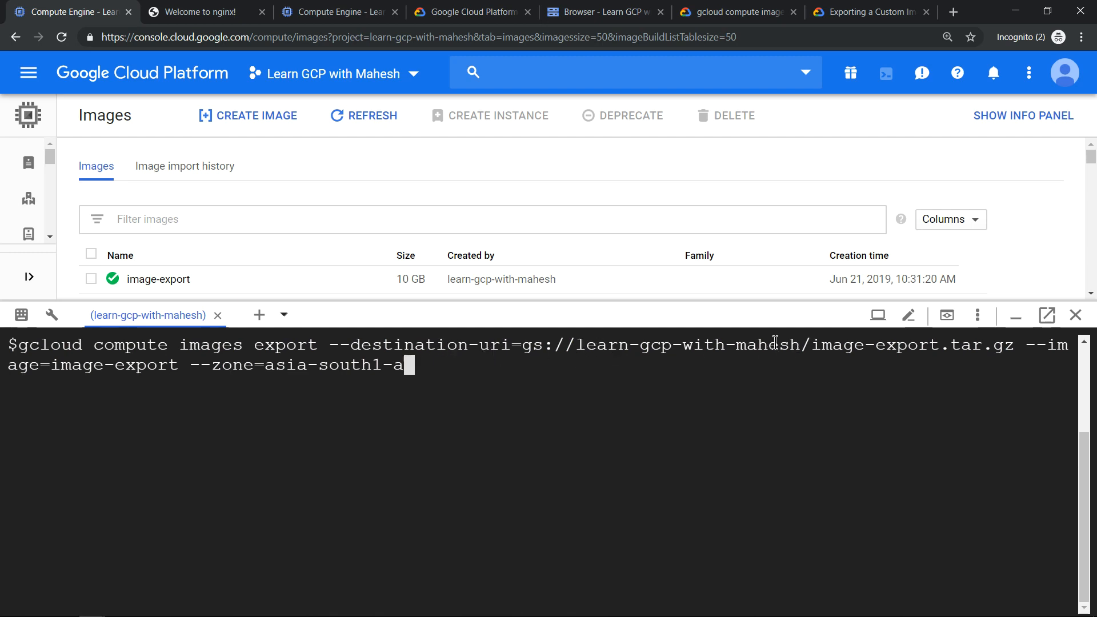
Step: Check the contents of the destination bucket in the Cloud Storage browser and return to Cloud Shell
click(607, 10)
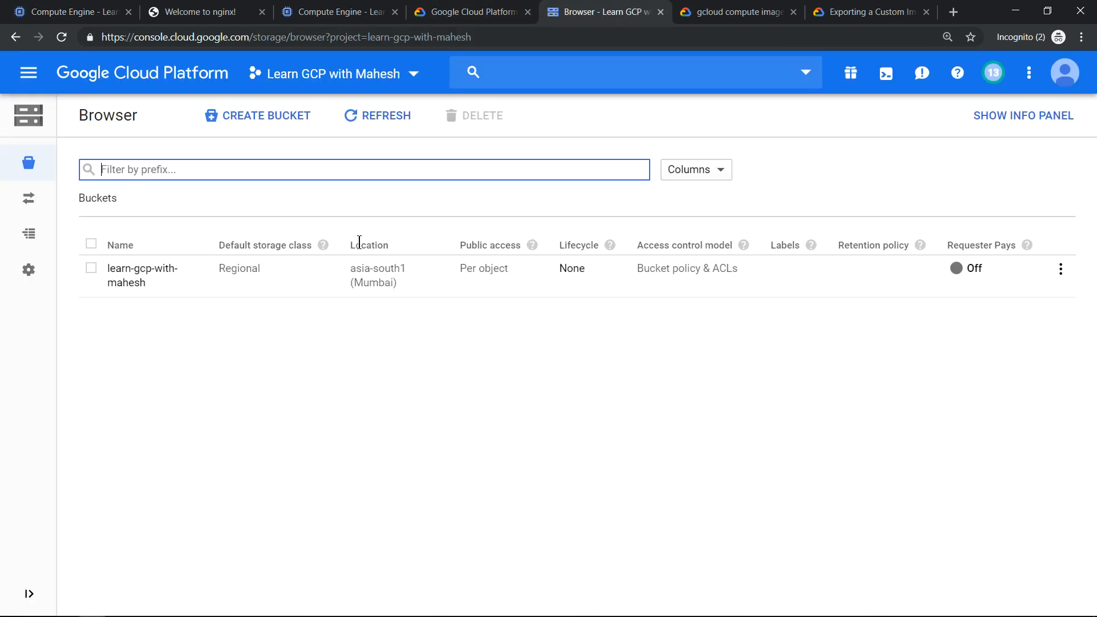
click(139, 269)
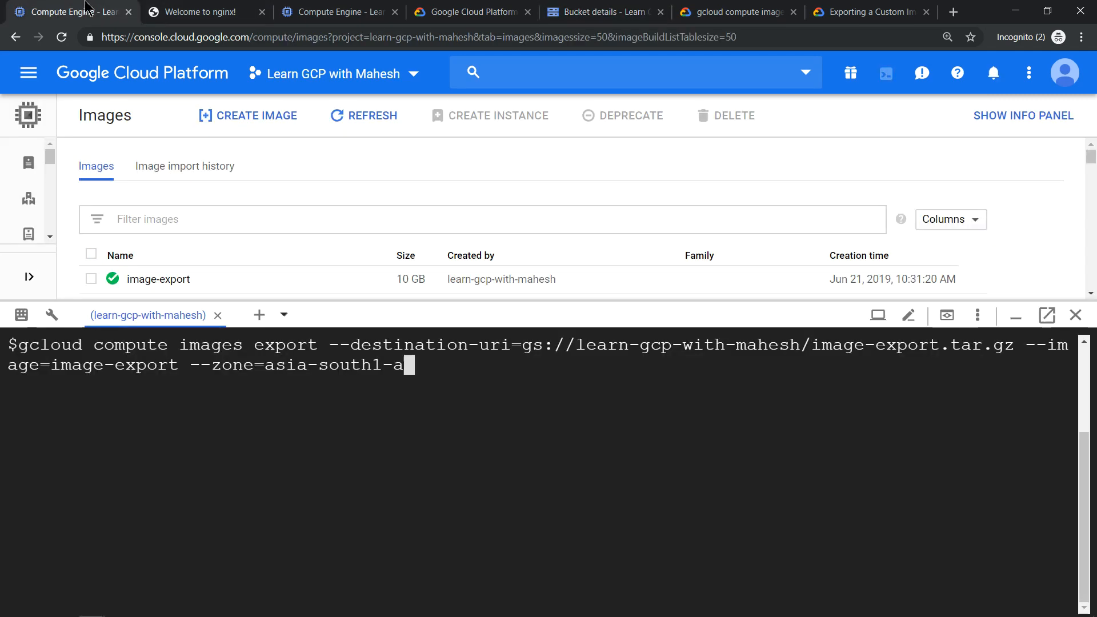
click(90, 10)
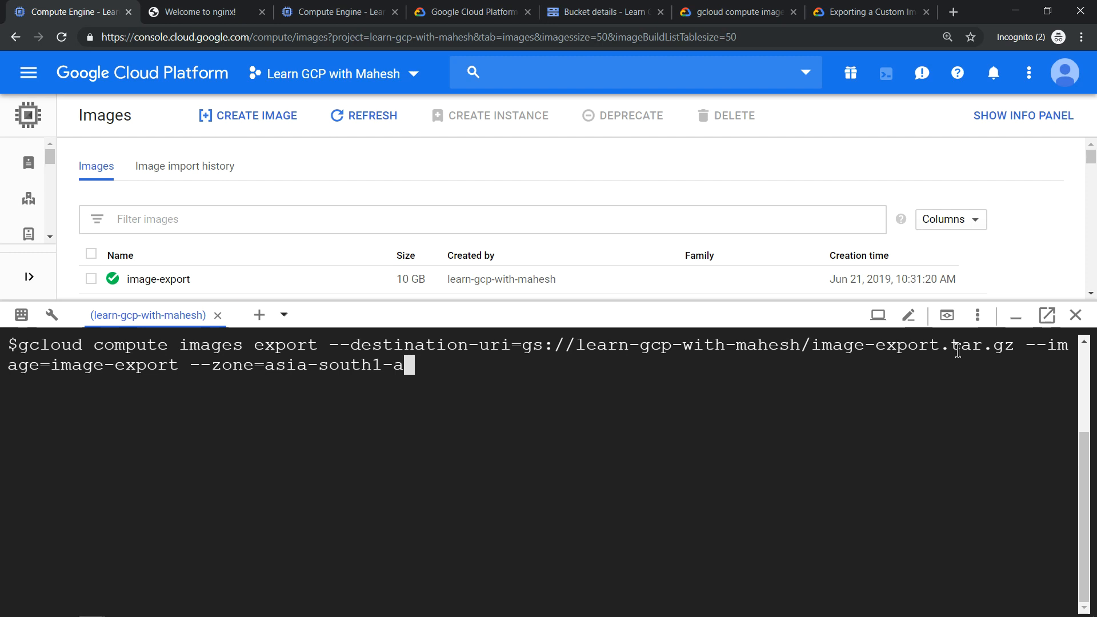
Step: Look up the tar.gz file format for exported boot disk images in the export documentation
click(862, 8)
scroll(478, 323, up, 5)
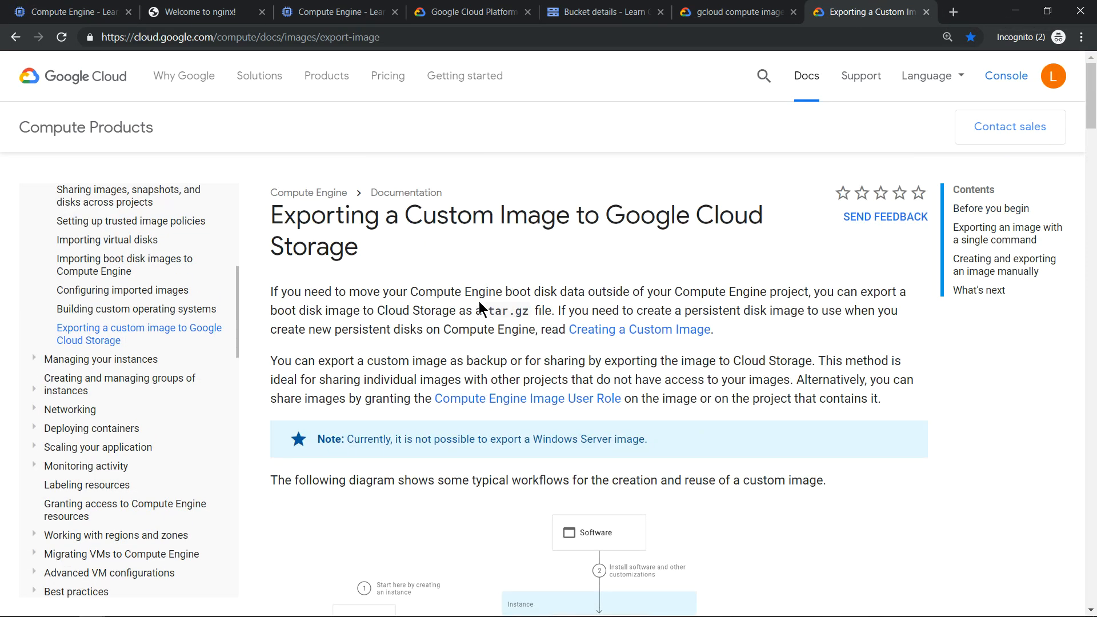
drag(489, 312, 530, 311)
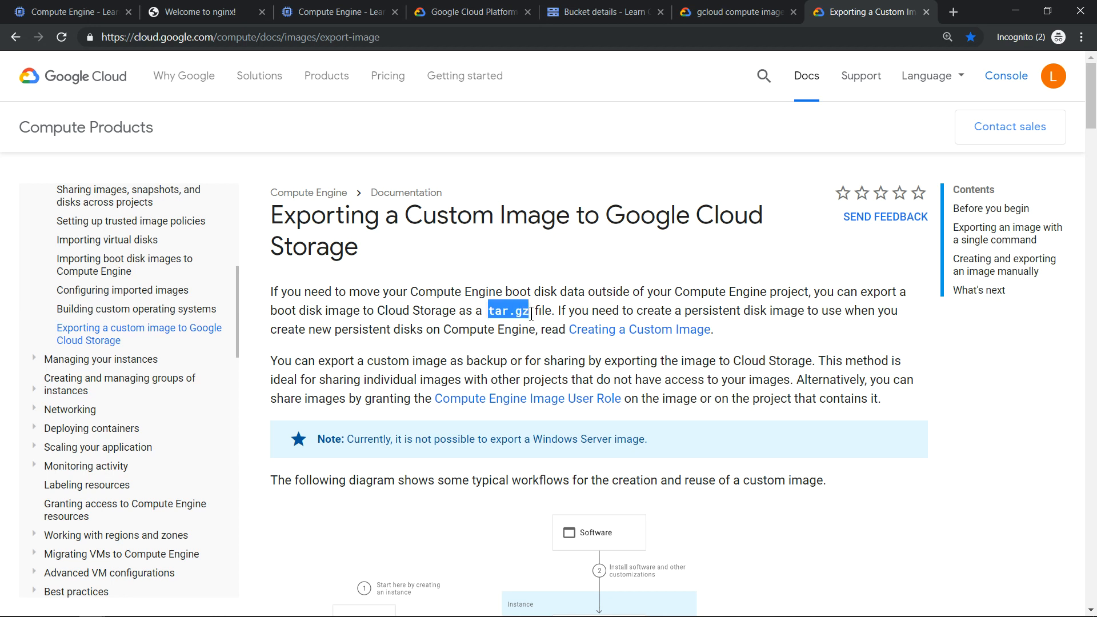
Step: Run gcloud compute images export for image-export, writing image-export.tar.gz to the Cloud Storage bucket with zone asia-south1-a
click(96, 8)
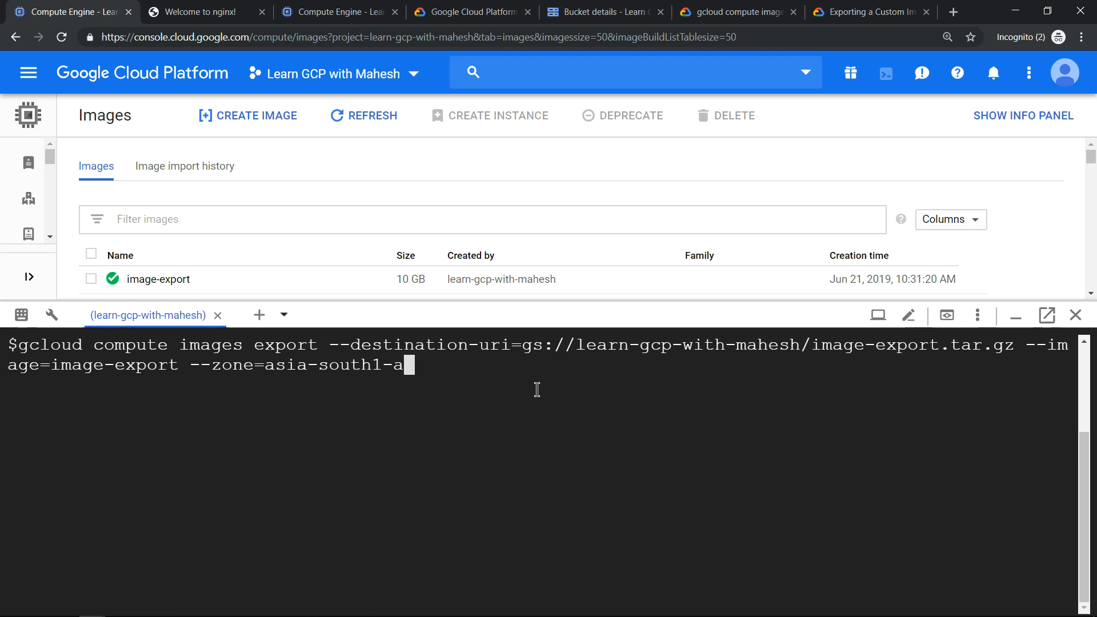
key(Return)
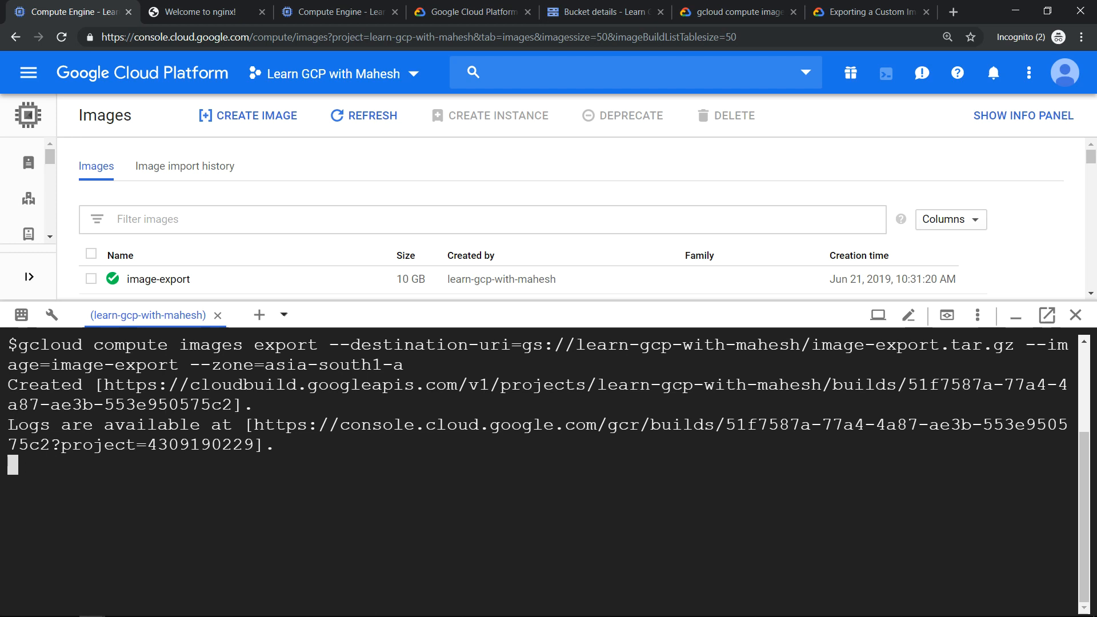
Step: Open Cloud Build in a new browser tab and check the newest build in the build history
click(30, 85)
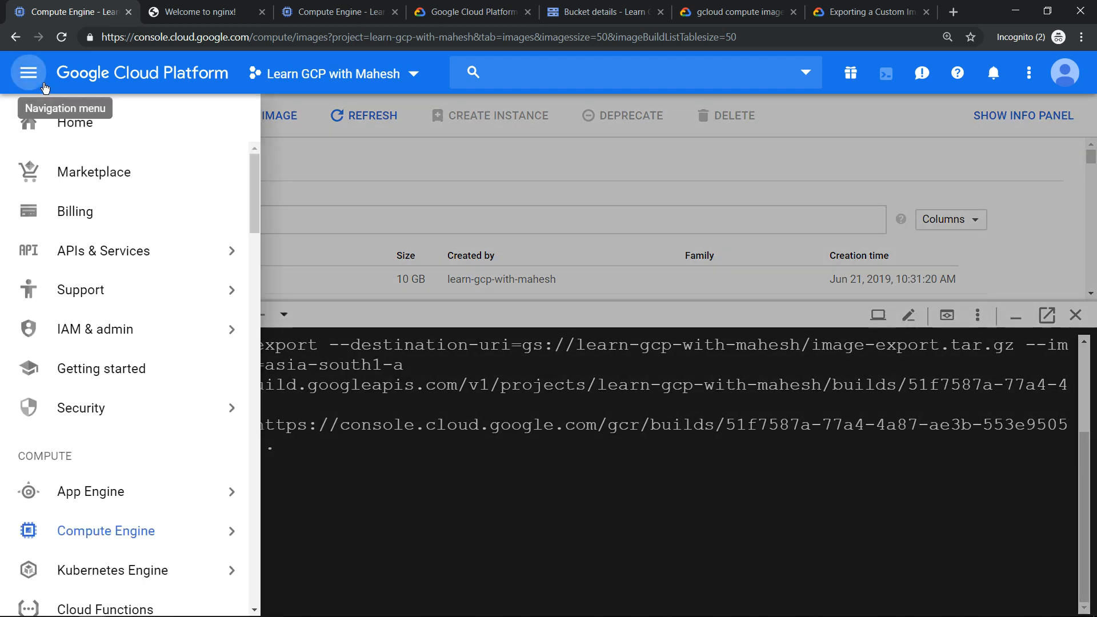
drag(254, 172, 234, 386)
right_click(89, 310)
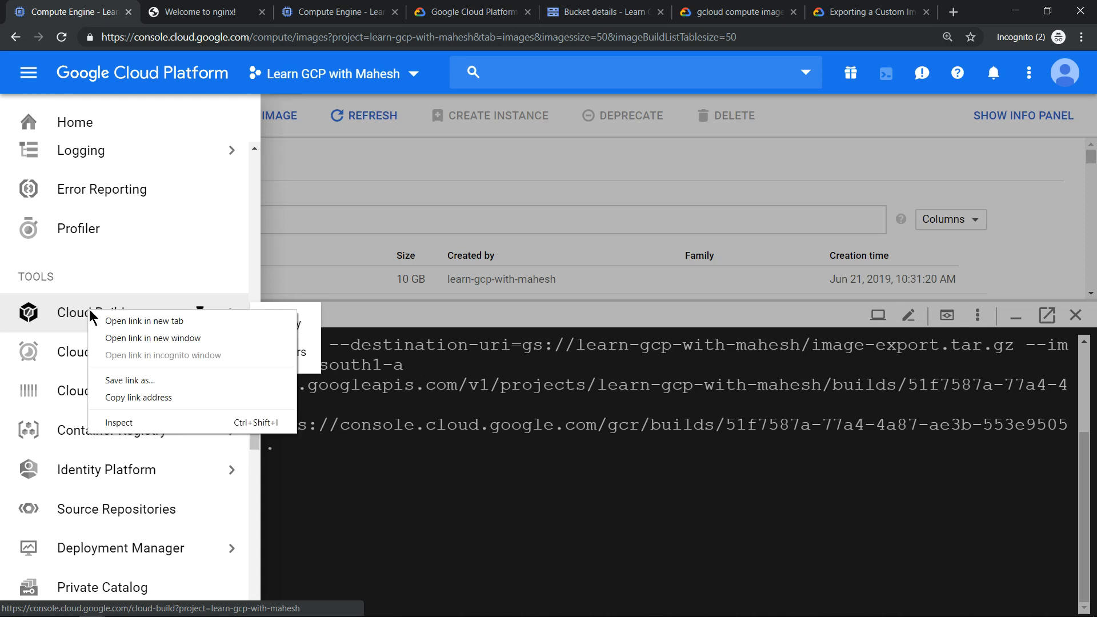
click(141, 322)
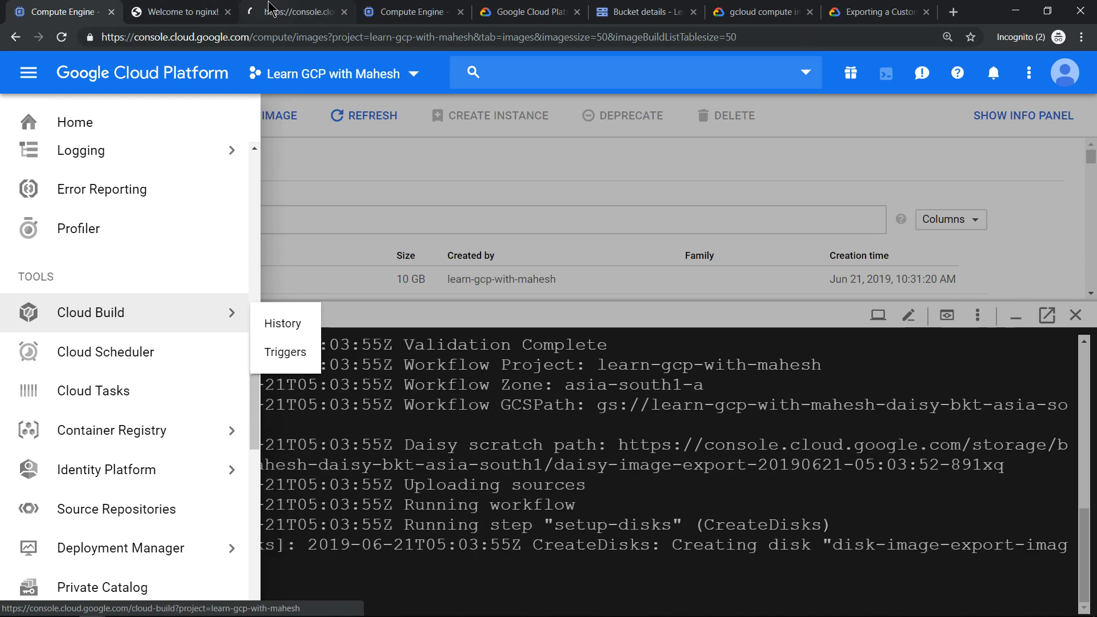
click(271, 7)
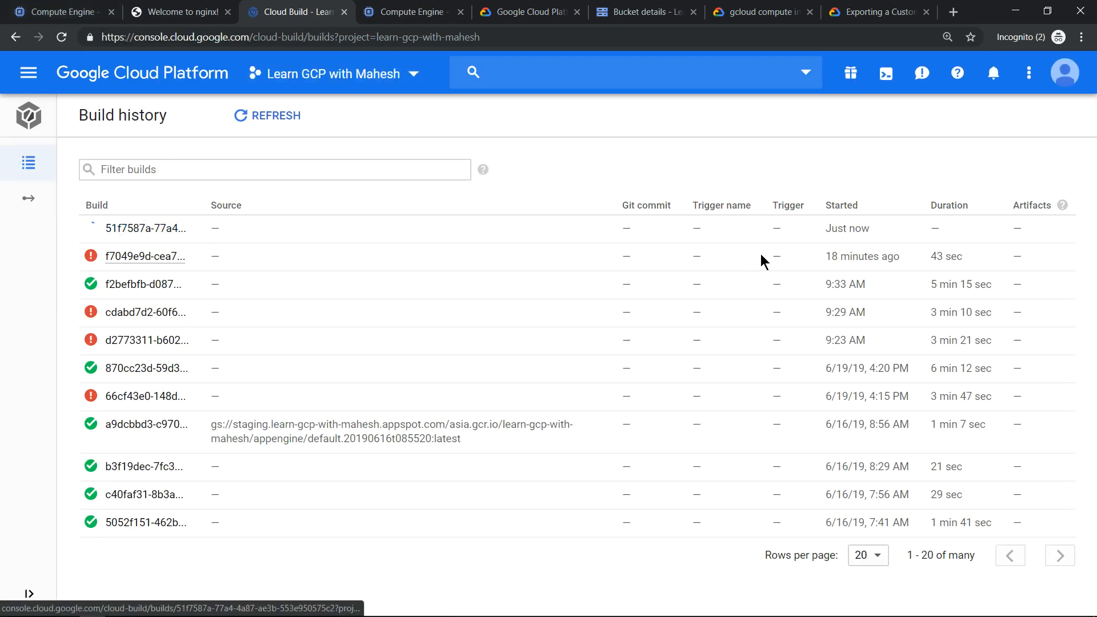
Step: Monitor the export workflow in Cloud Shell until it ends, and check the refreshed Cloud Build history
click(65, 11)
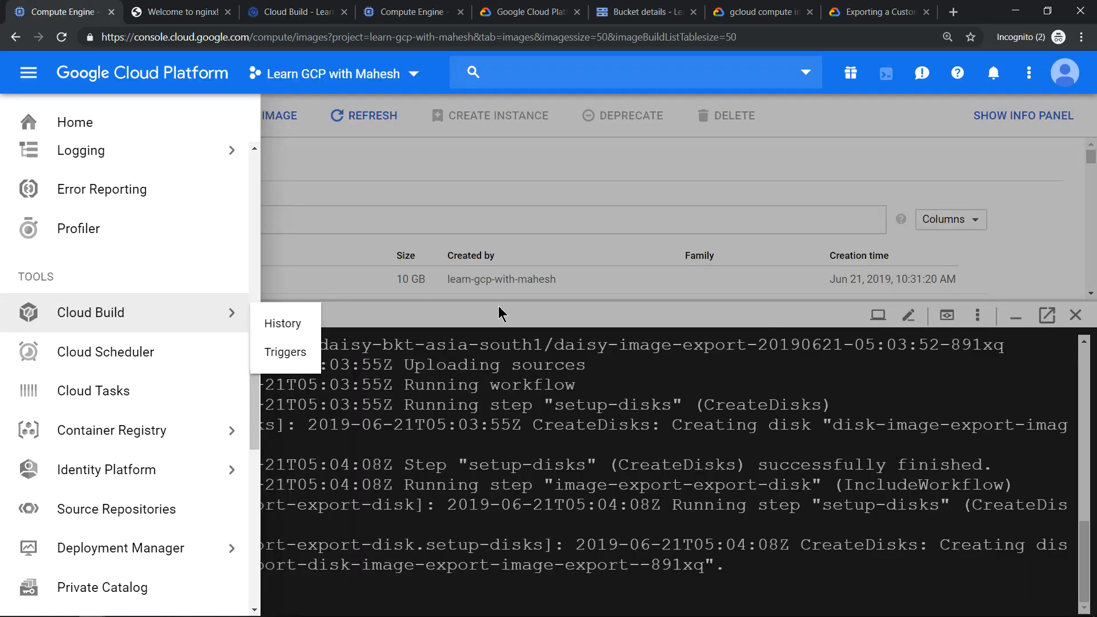
click(676, 166)
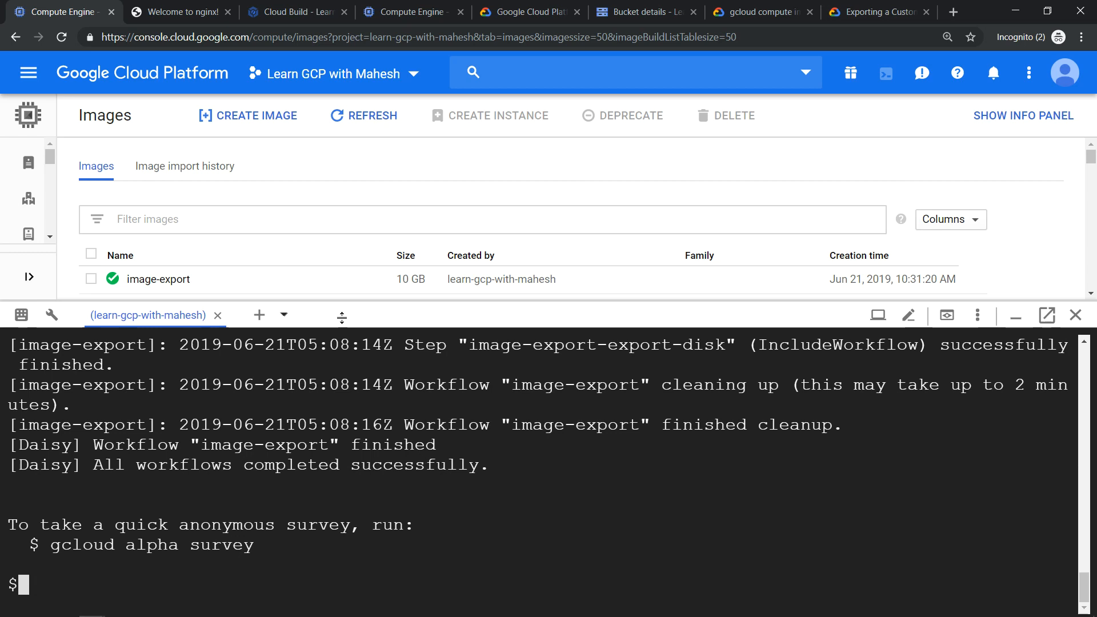
click(294, 10)
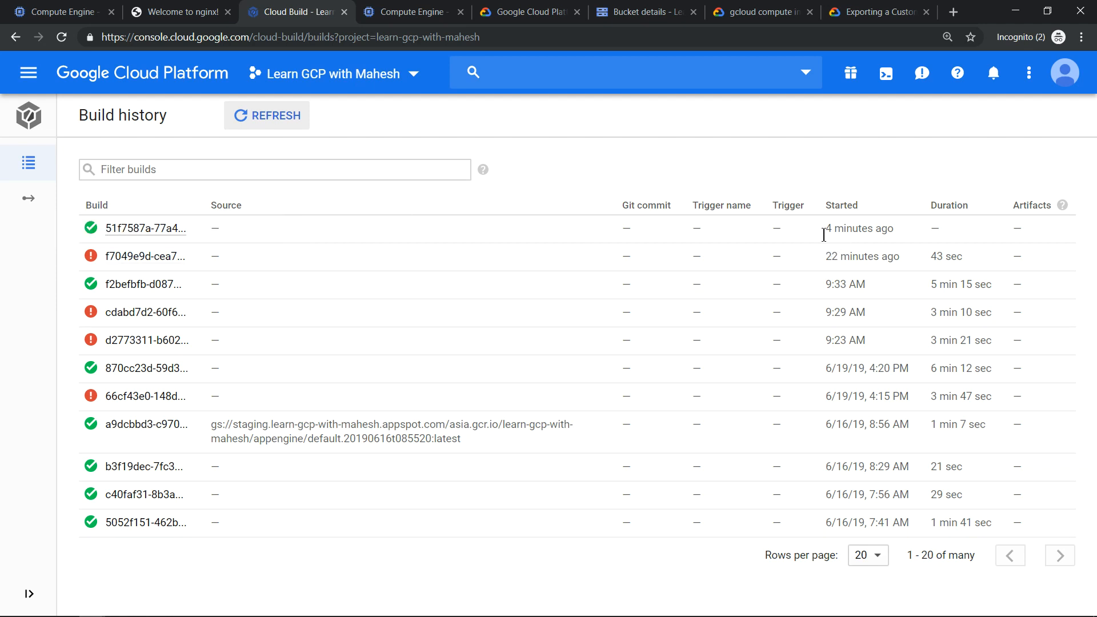
click(57, 11)
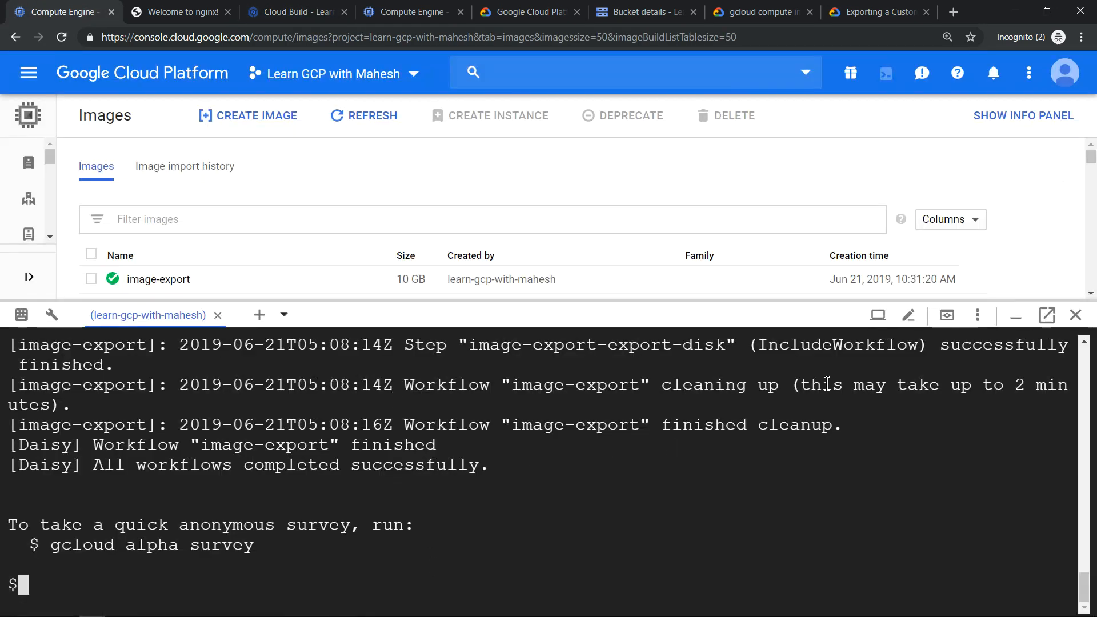
Step: Minimize Cloud Shell and refresh the destination bucket to check for the exported image-export.tar.gz file
click(1016, 314)
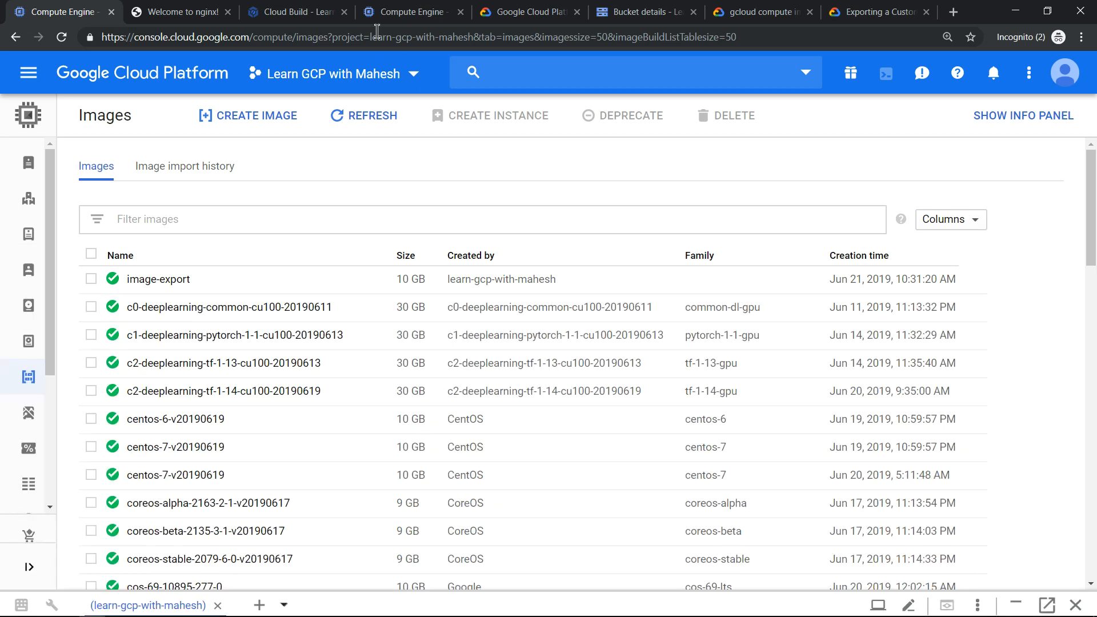
click(643, 12)
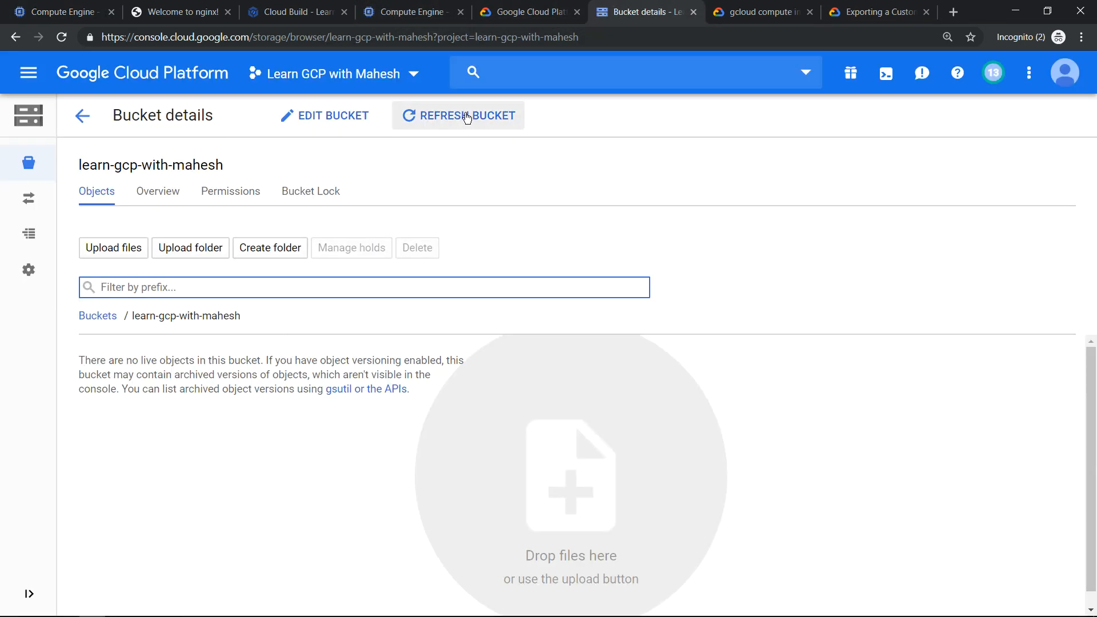
click(467, 117)
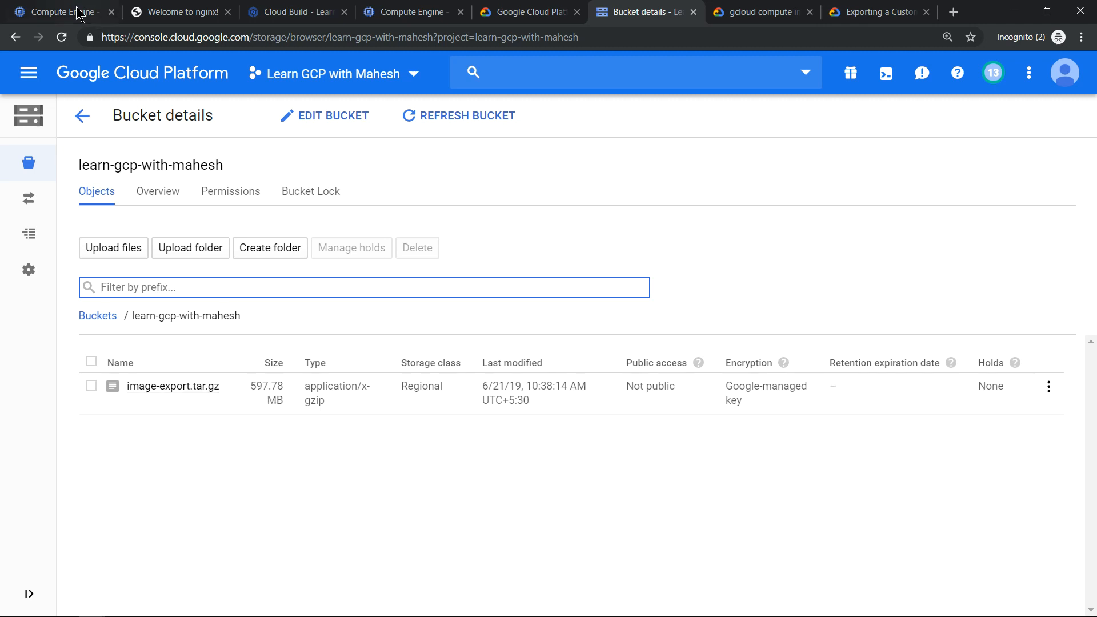
Step: Delete the custom image image-export from the Compute Engine images
click(60, 12)
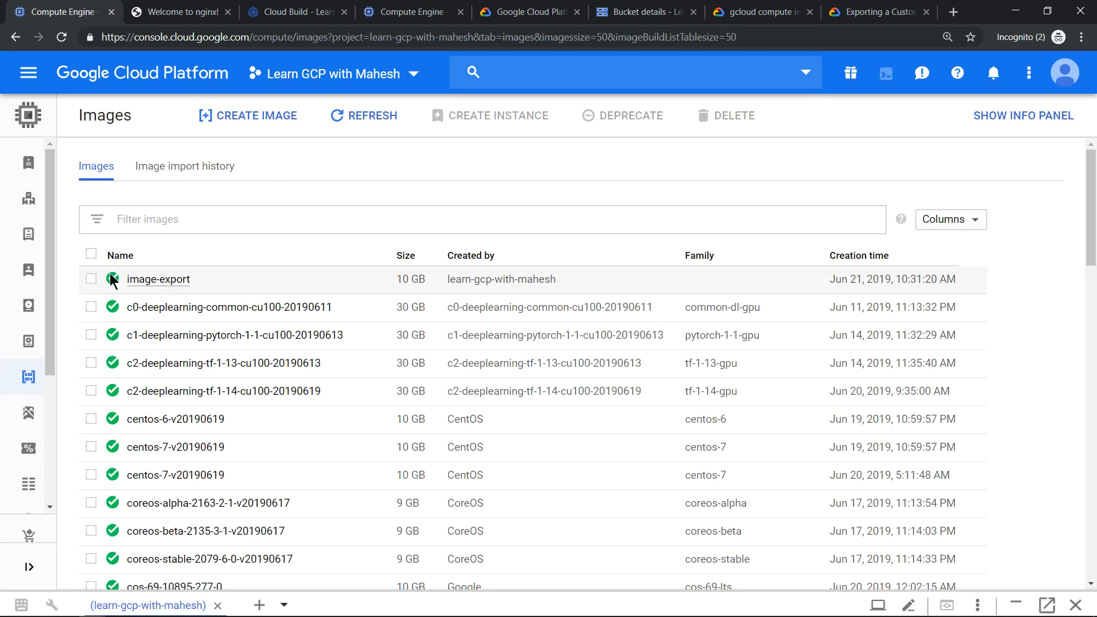
click(90, 280)
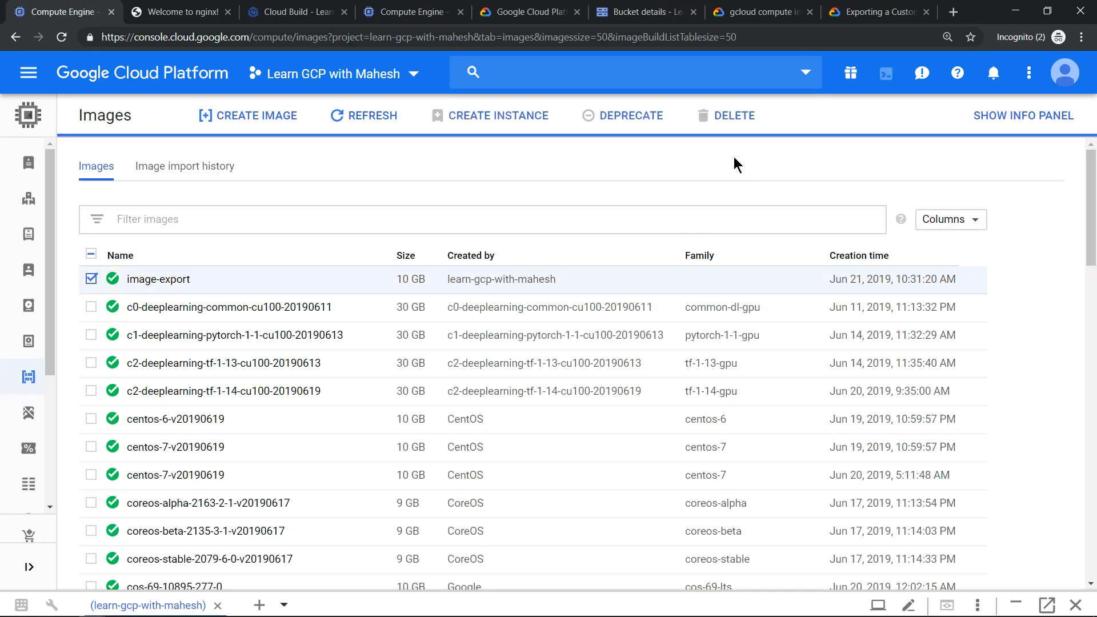
click(748, 116)
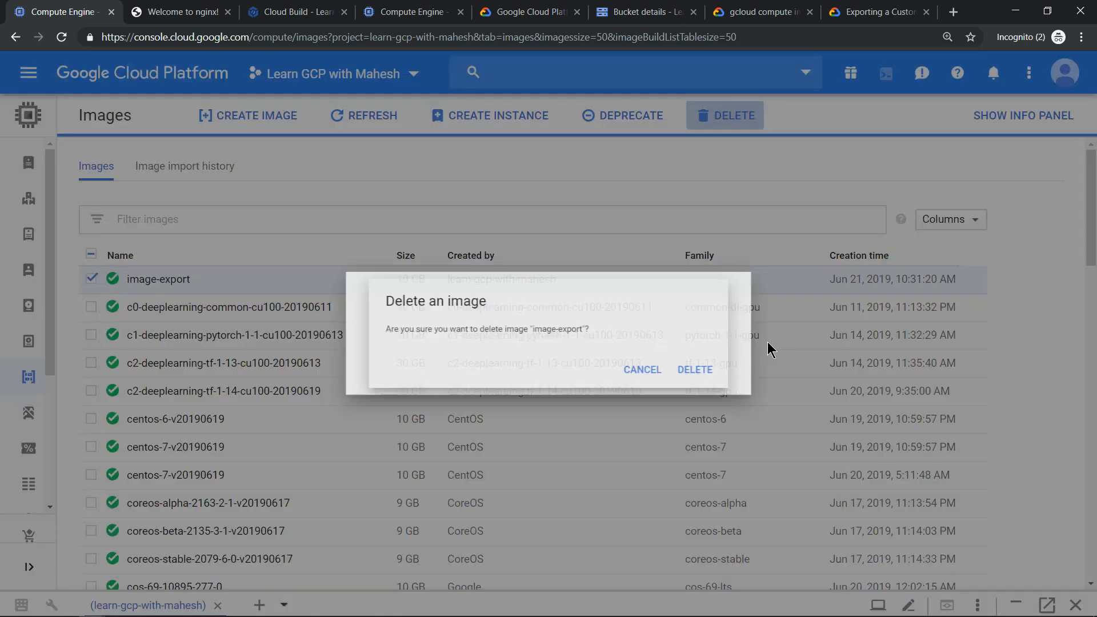
click(739, 381)
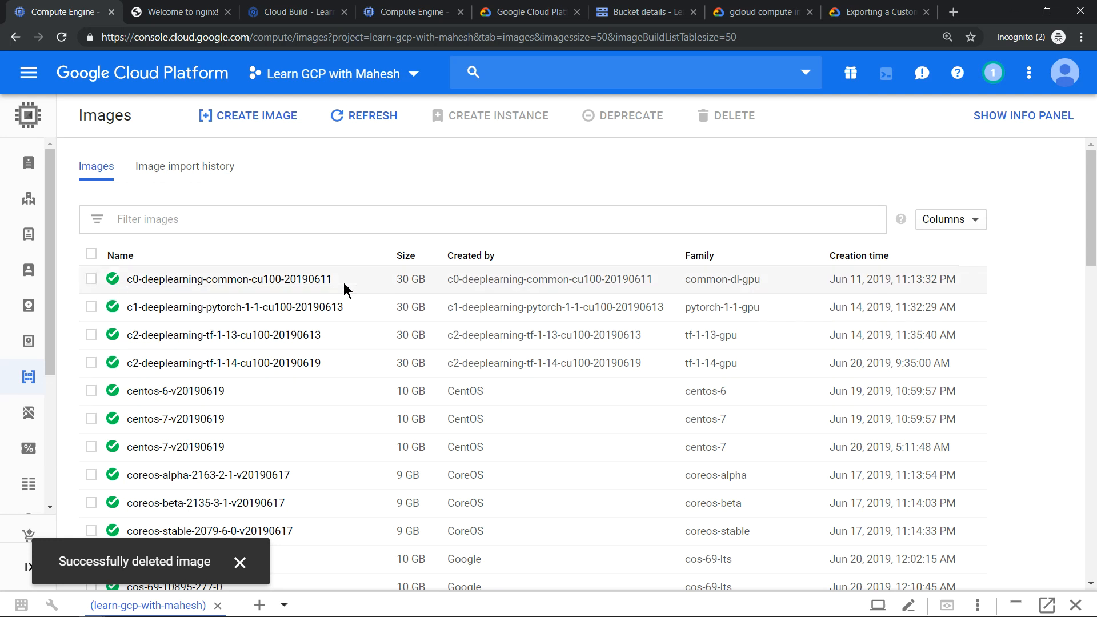
Step: Delete the persistent disk season-gce from the Compute Engine disks
mouse_move(34, 309)
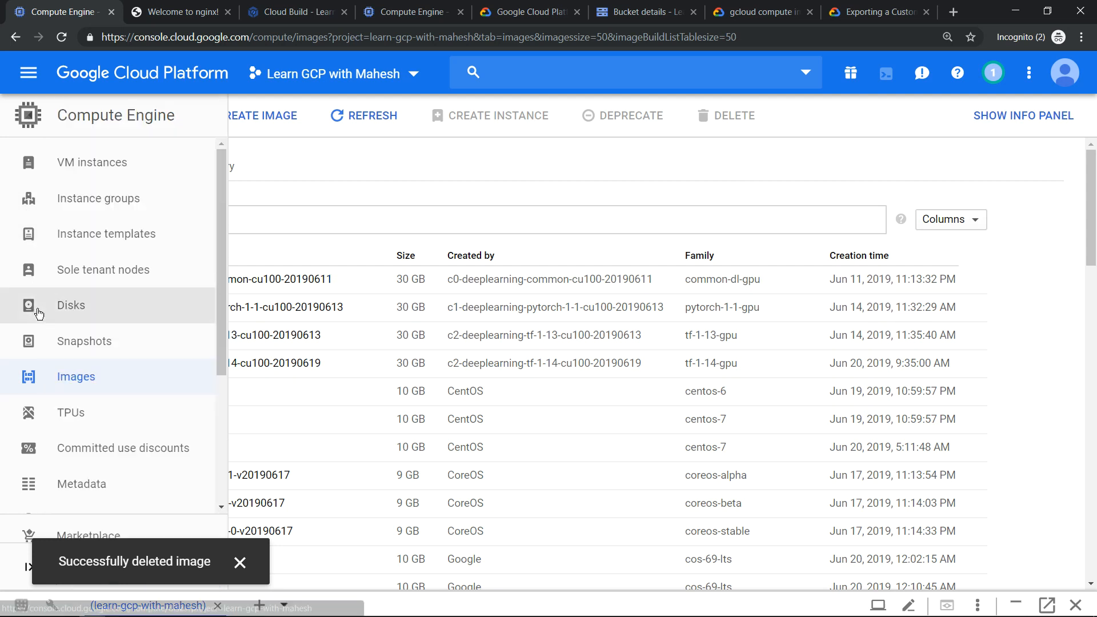
click(73, 309)
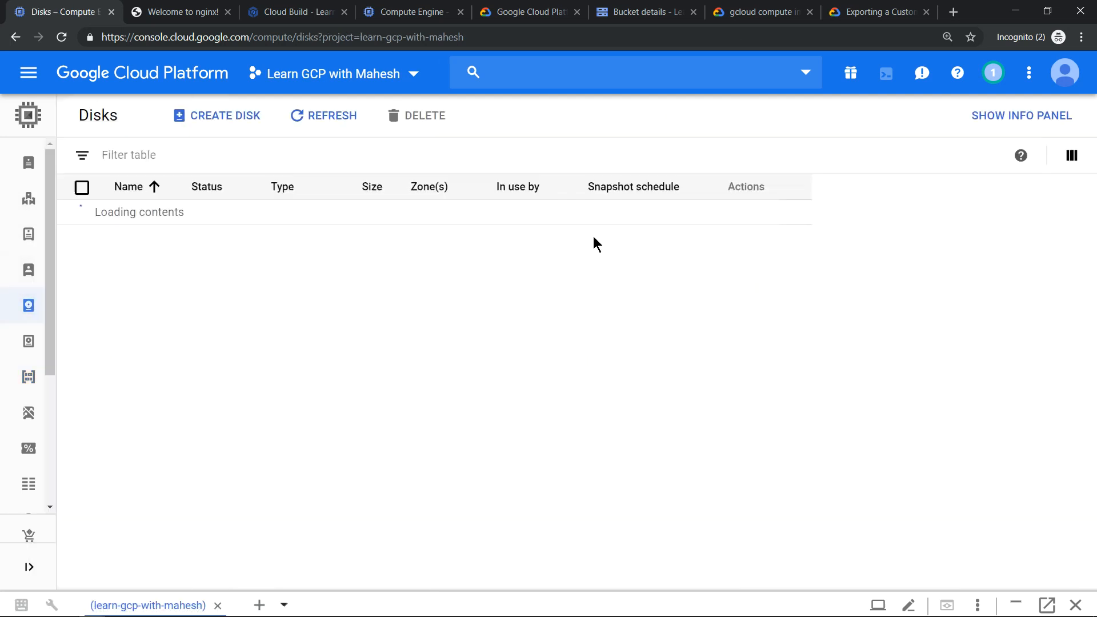
click(83, 215)
click(425, 116)
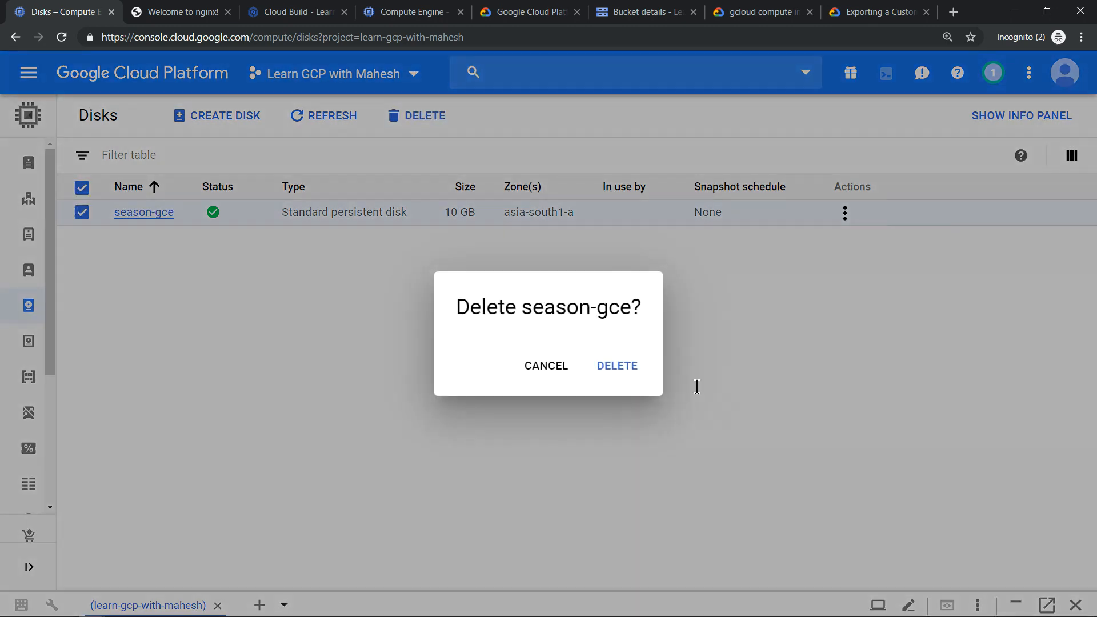
click(626, 365)
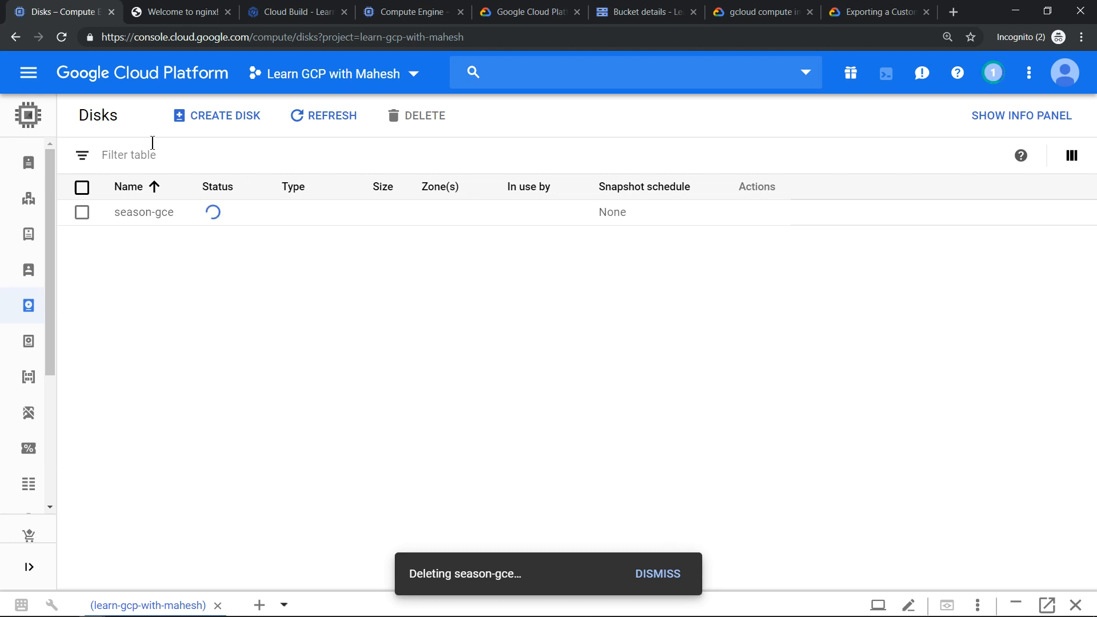
Step: Check the Compute Engine VM instances, disks and images for leftover resources, returning to the VM instances
mouse_move(67, 216)
click(86, 166)
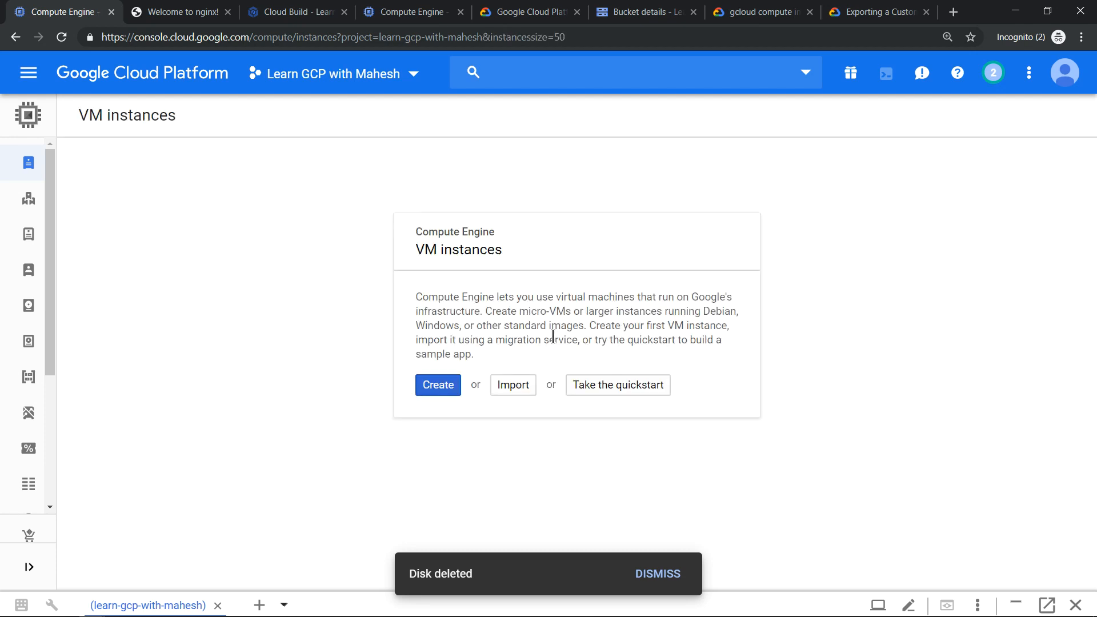
mouse_move(40, 209)
click(88, 309)
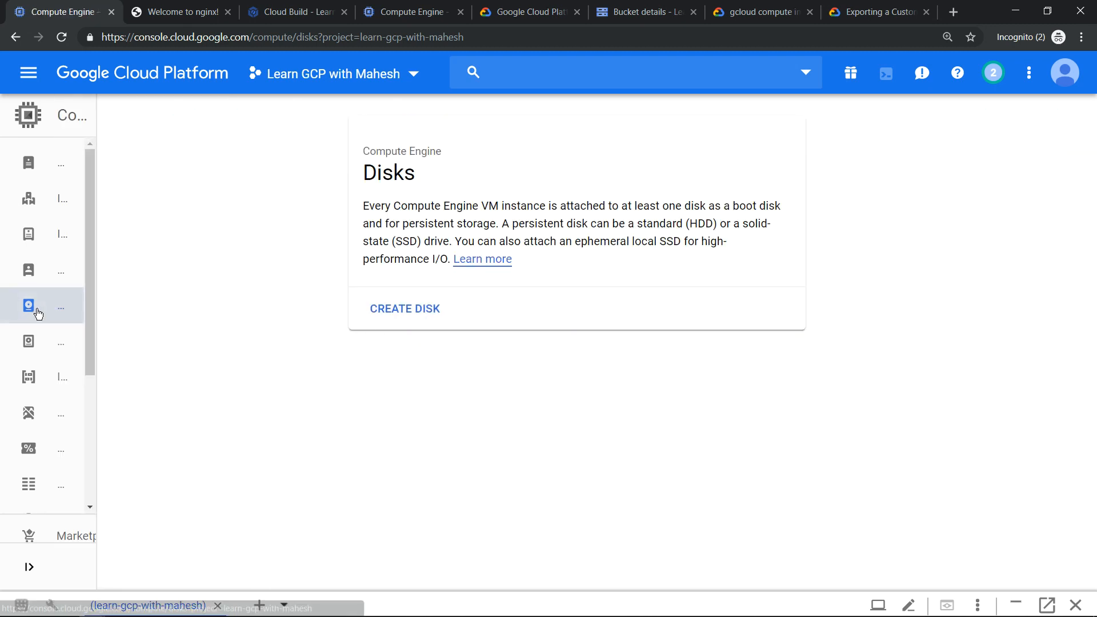
click(99, 387)
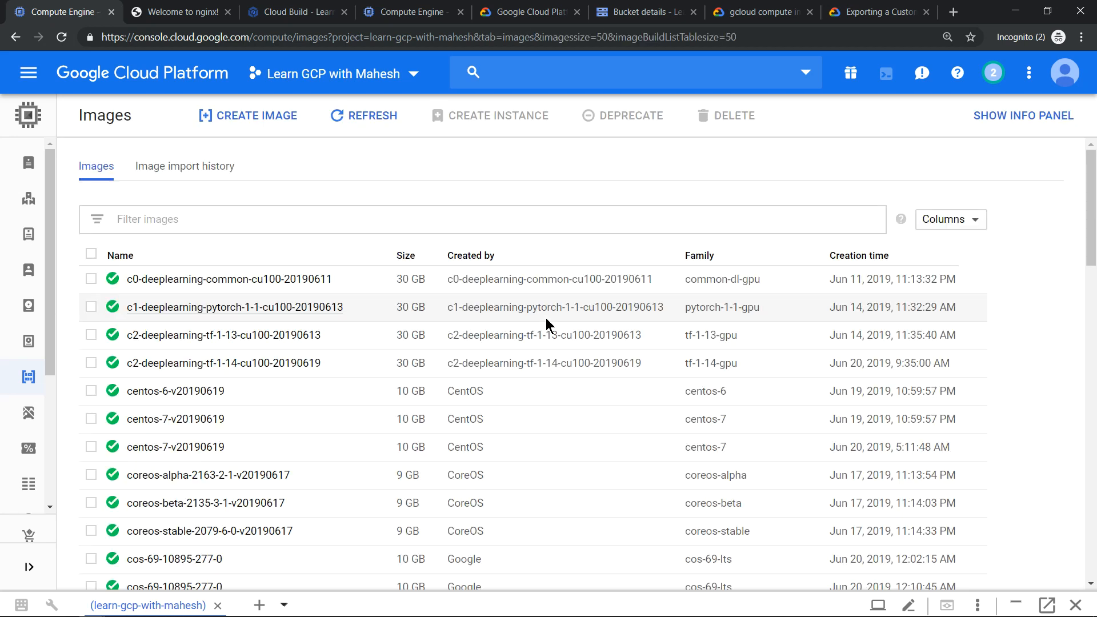
click(39, 167)
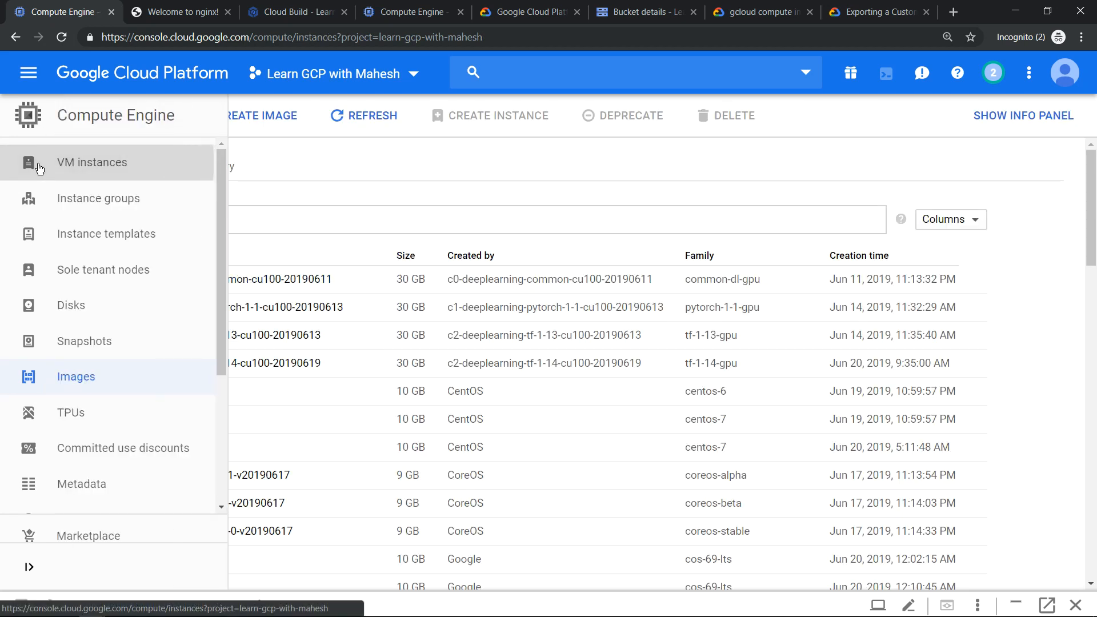
Step: Compare the micro VM's monthly cost with the calculator's Cloud Storage estimate and review the exported file in the bucket
click(410, 8)
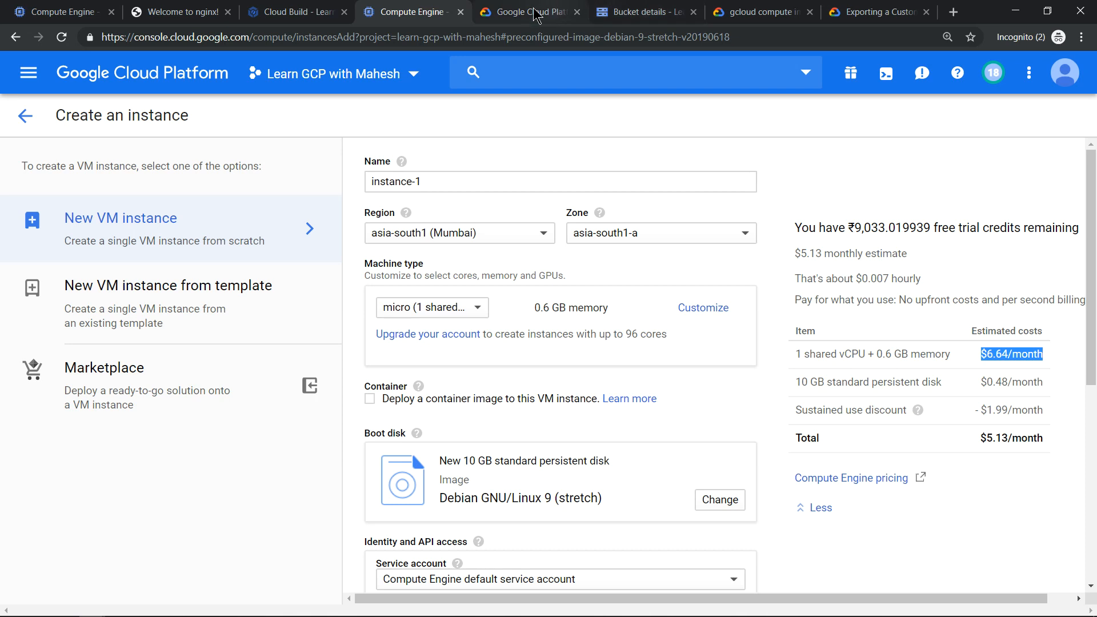
click(516, 12)
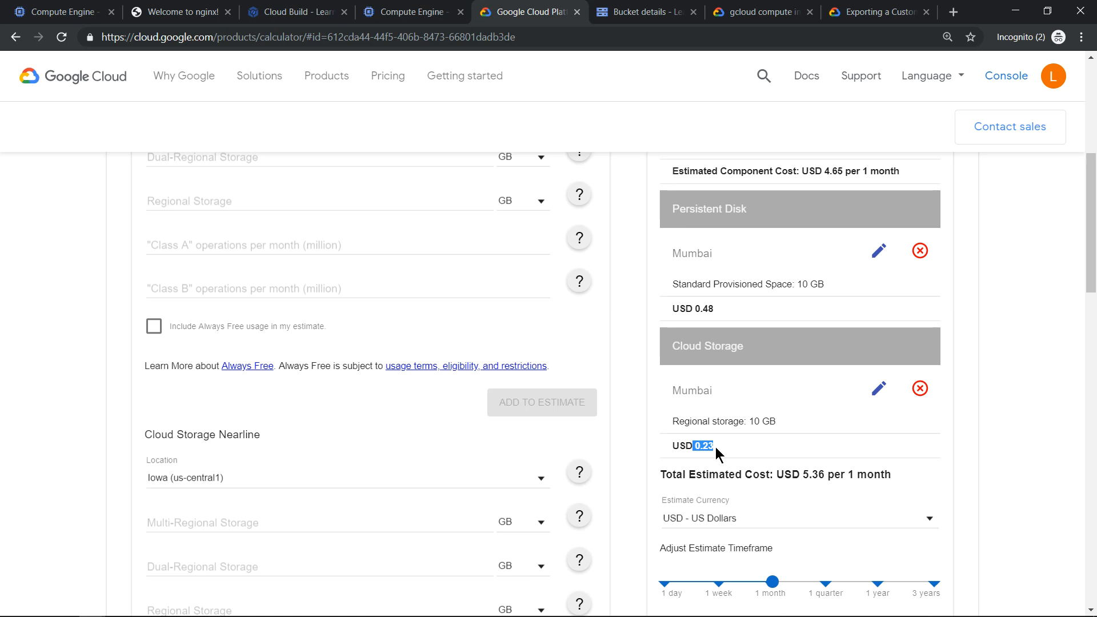
click(624, 8)
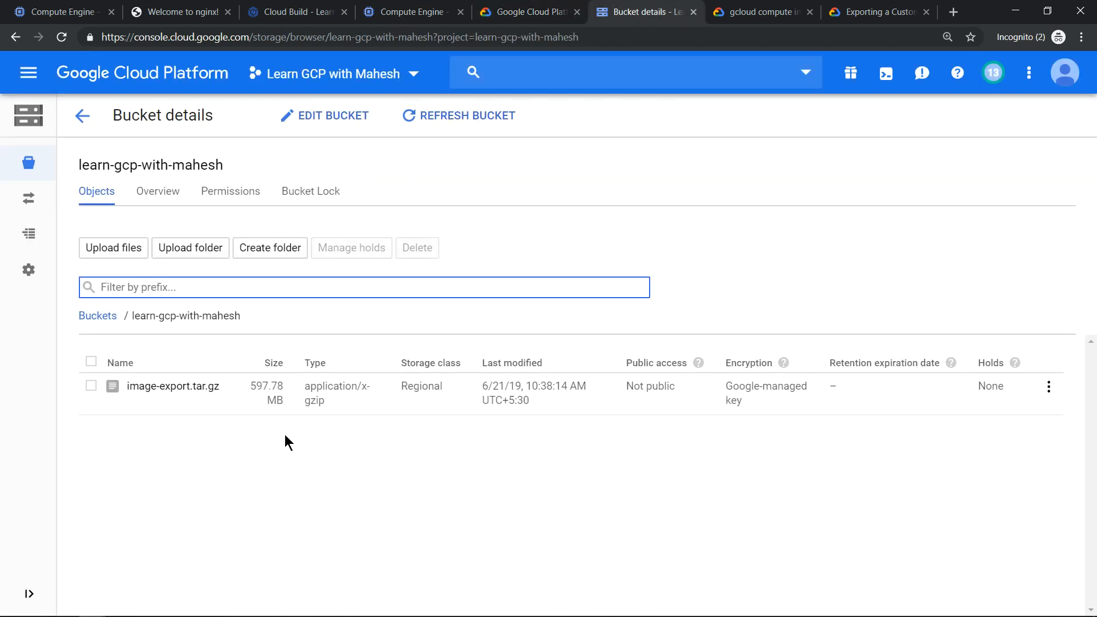
click(55, 20)
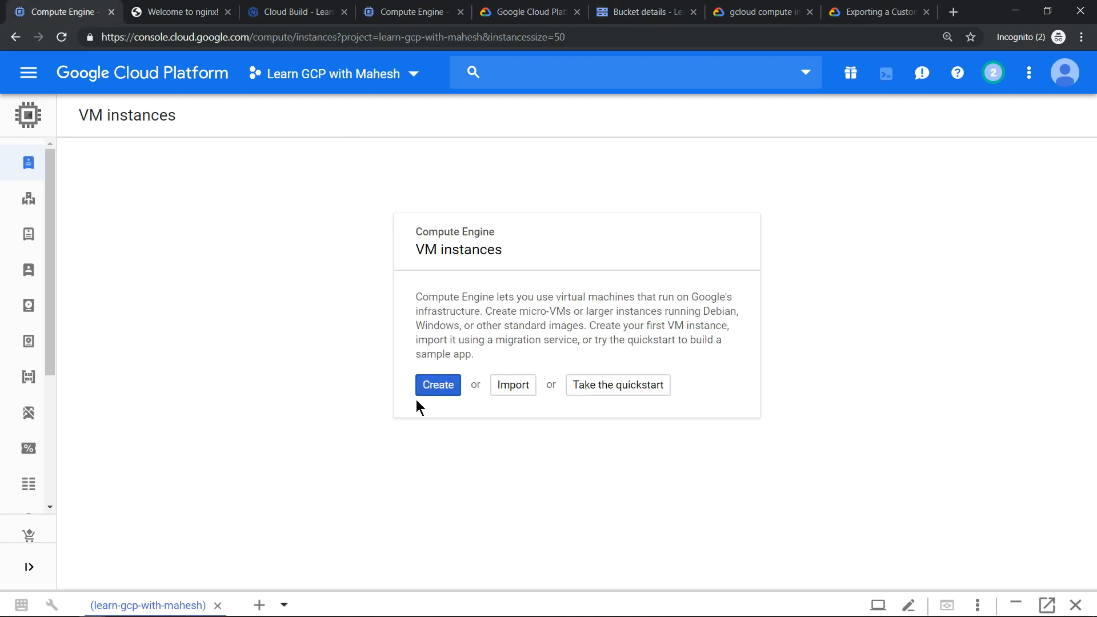
click(445, 391)
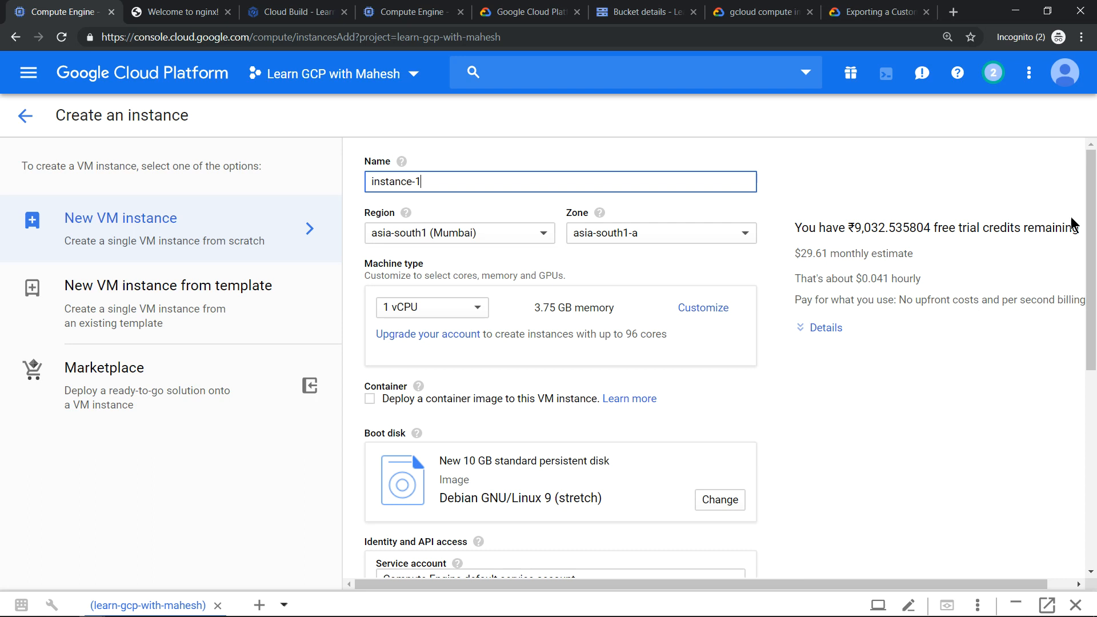
scroll(1093, 208, down, 4)
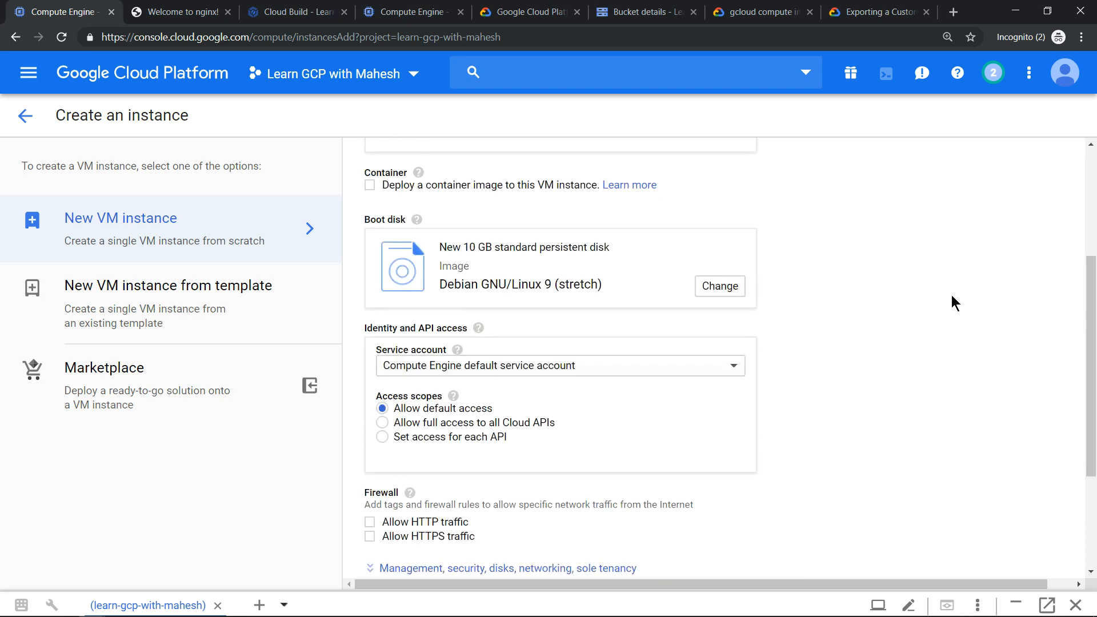
scroll(953, 299, up, 4)
Step: Start creating a new Compute Engine image and set its source to Cloud Storage file
click(28, 72)
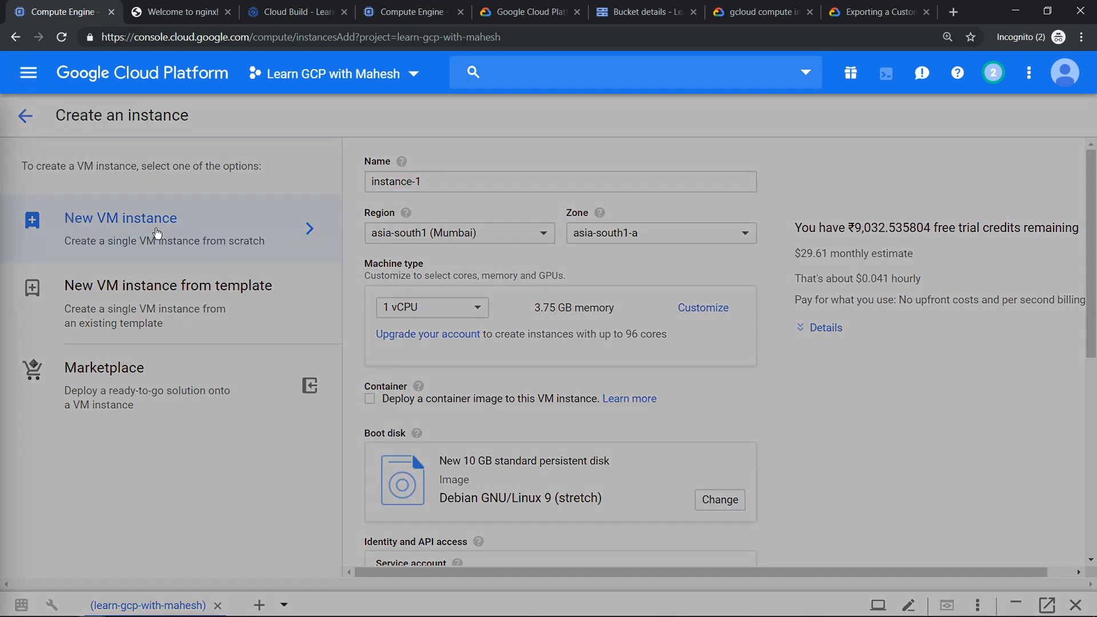
drag(252, 200, 247, 233)
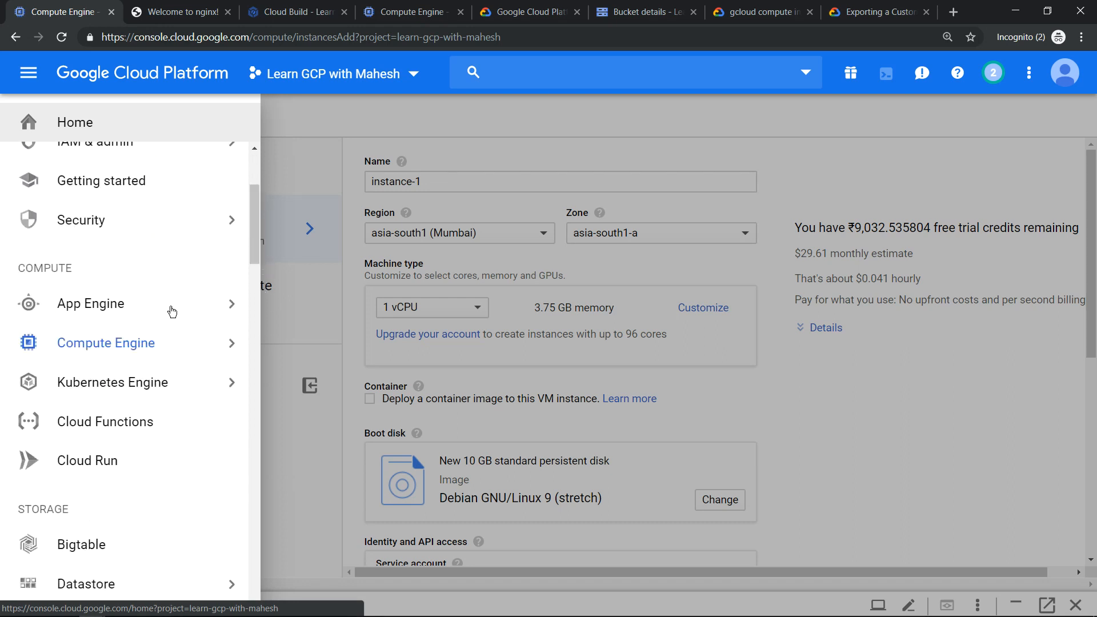
mouse_move(182, 356)
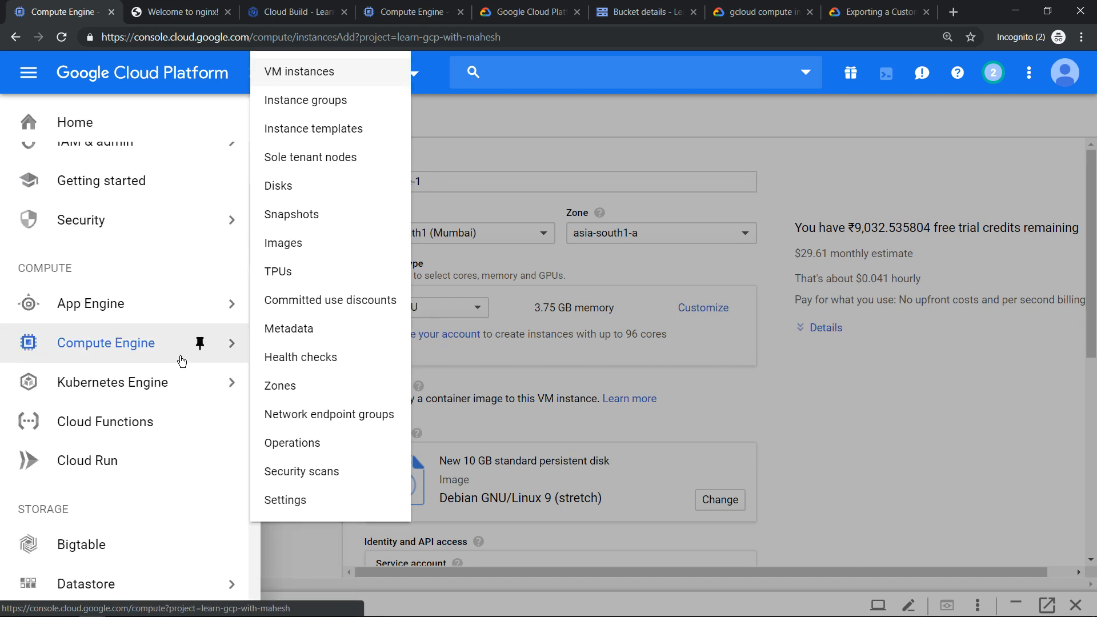
click(276, 188)
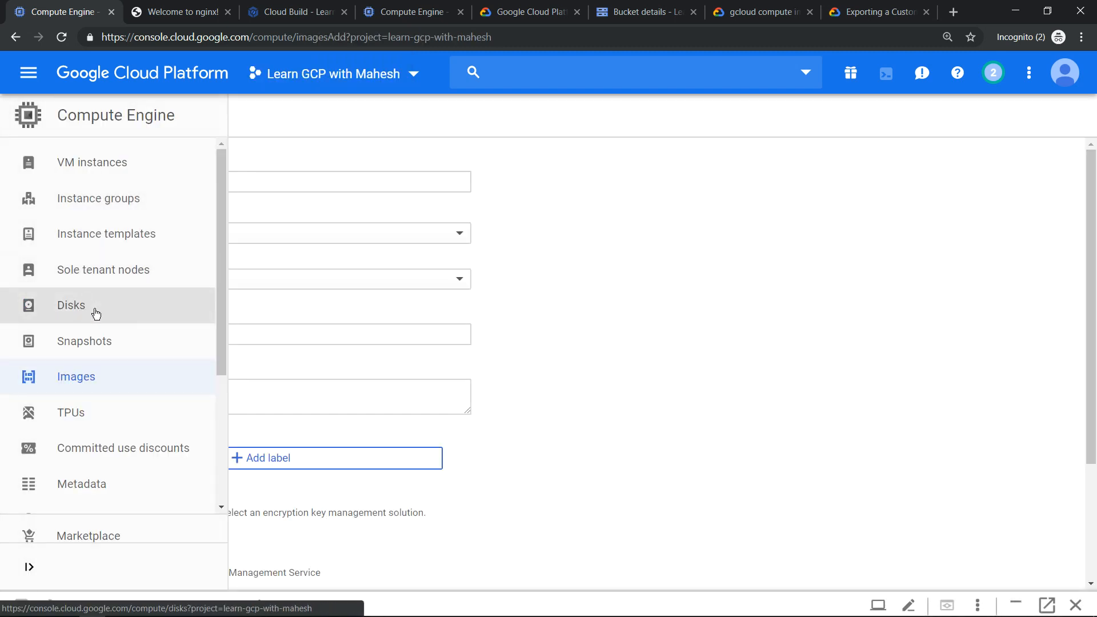
click(94, 383)
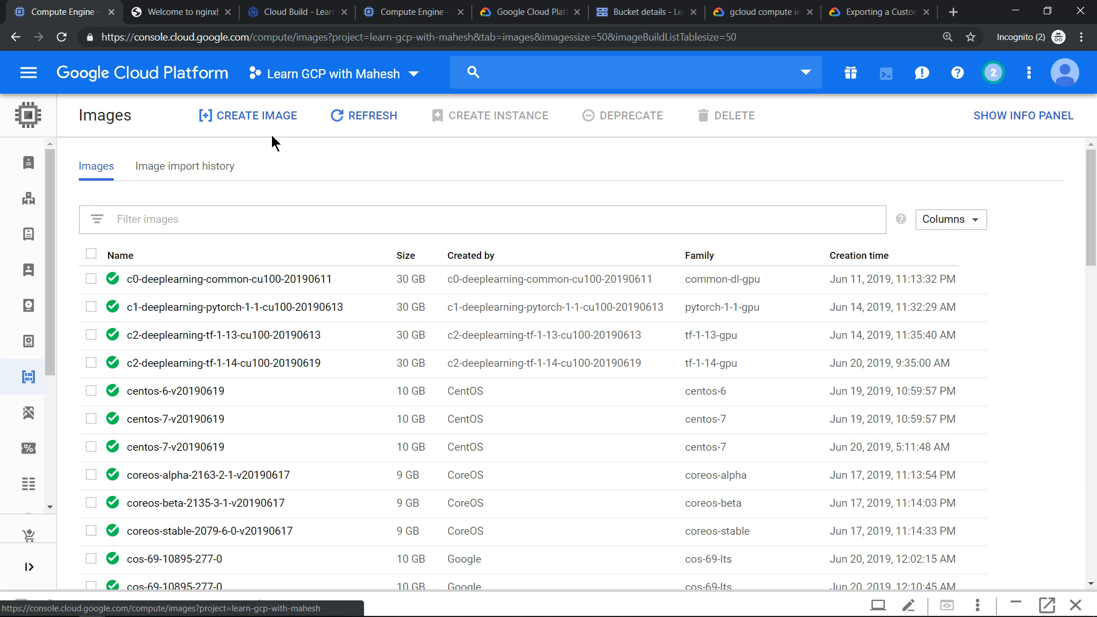
click(276, 119)
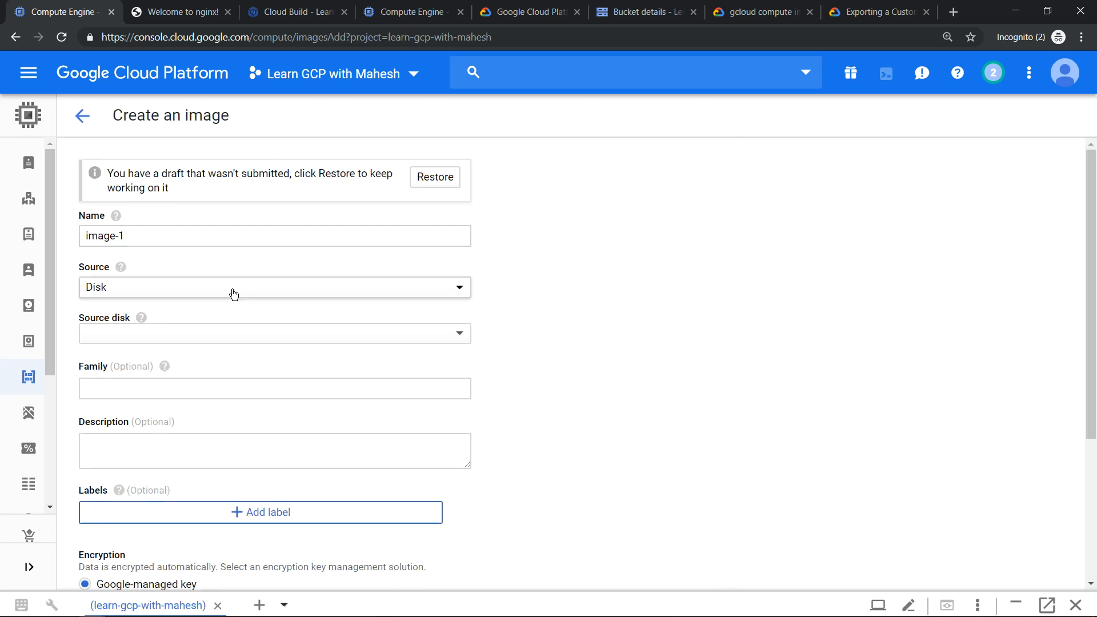
click(267, 291)
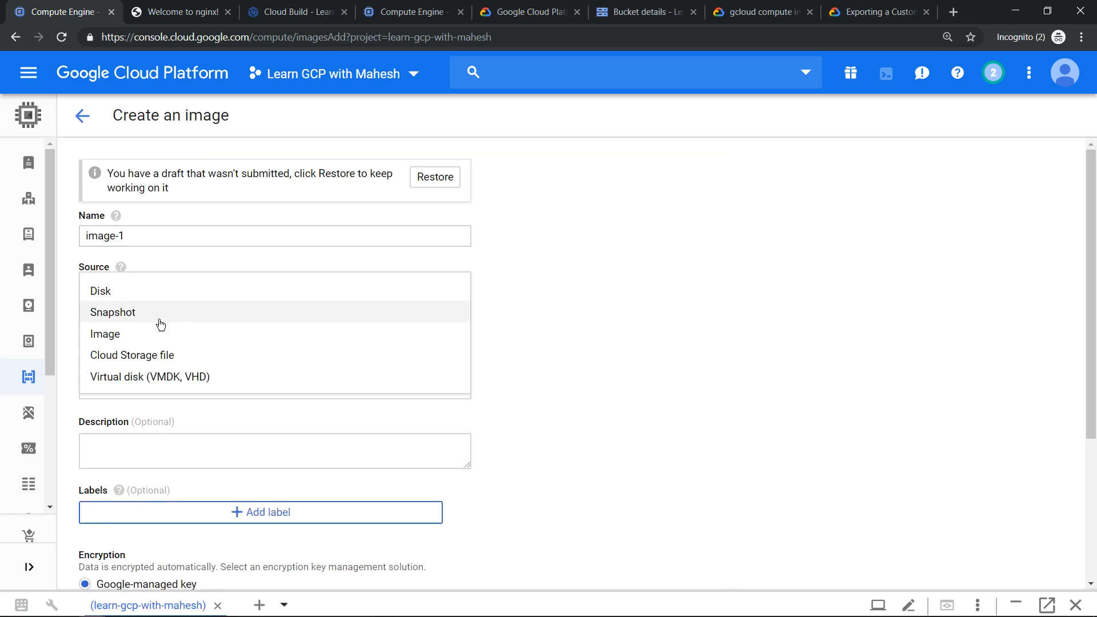
click(124, 359)
Step: Choose image-export.tar.gz from the learn-gcp-with-mahesh bucket as the image's Cloud Storage file
click(434, 368)
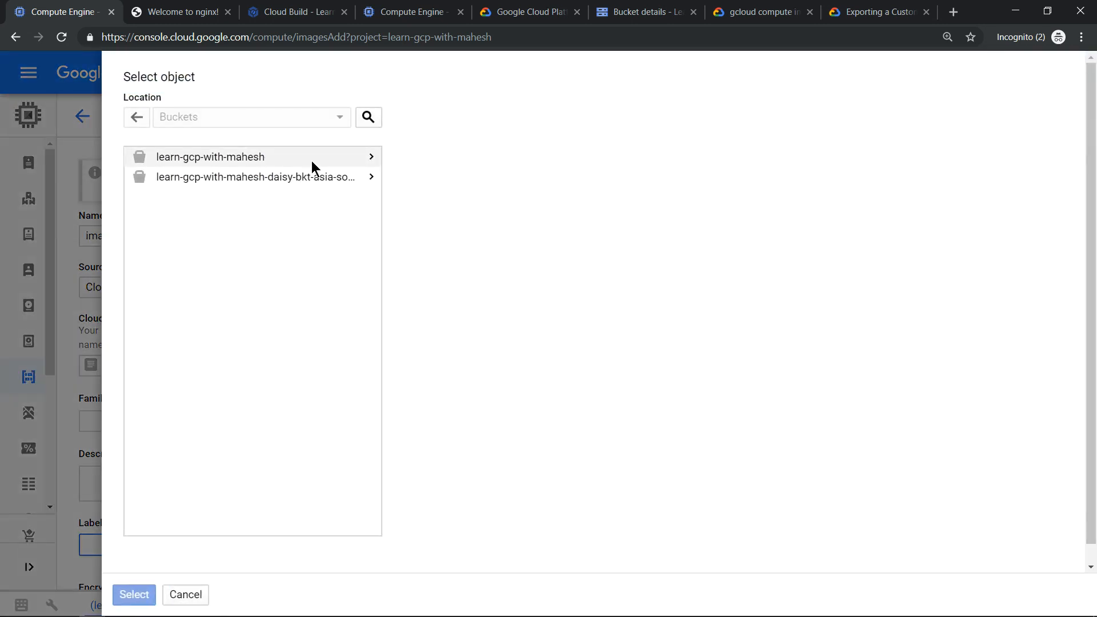
click(375, 162)
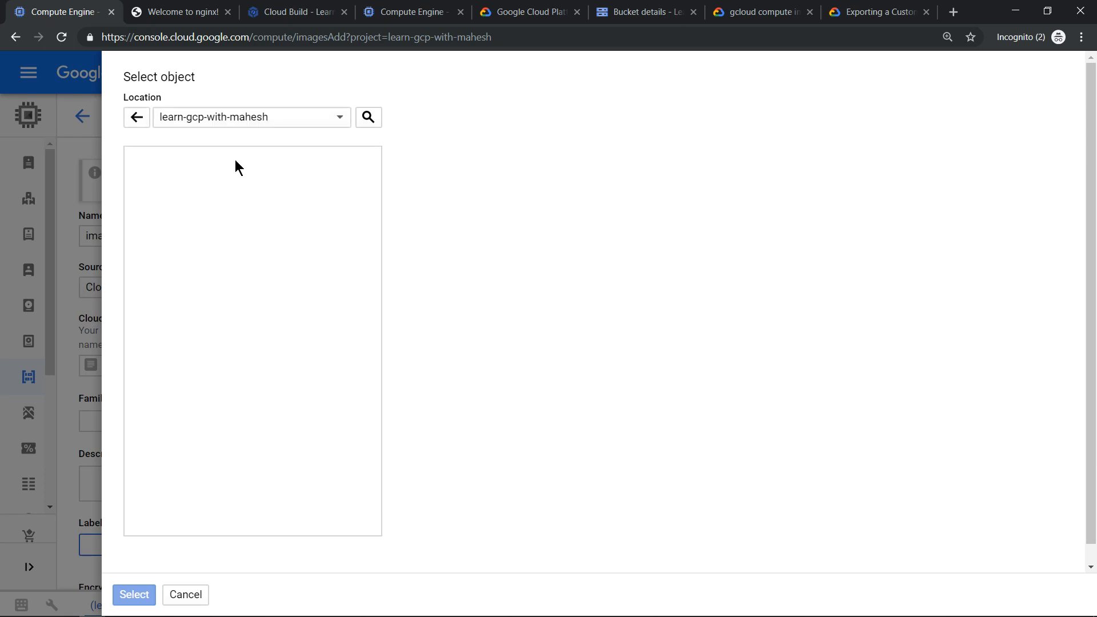
click(223, 163)
click(133, 596)
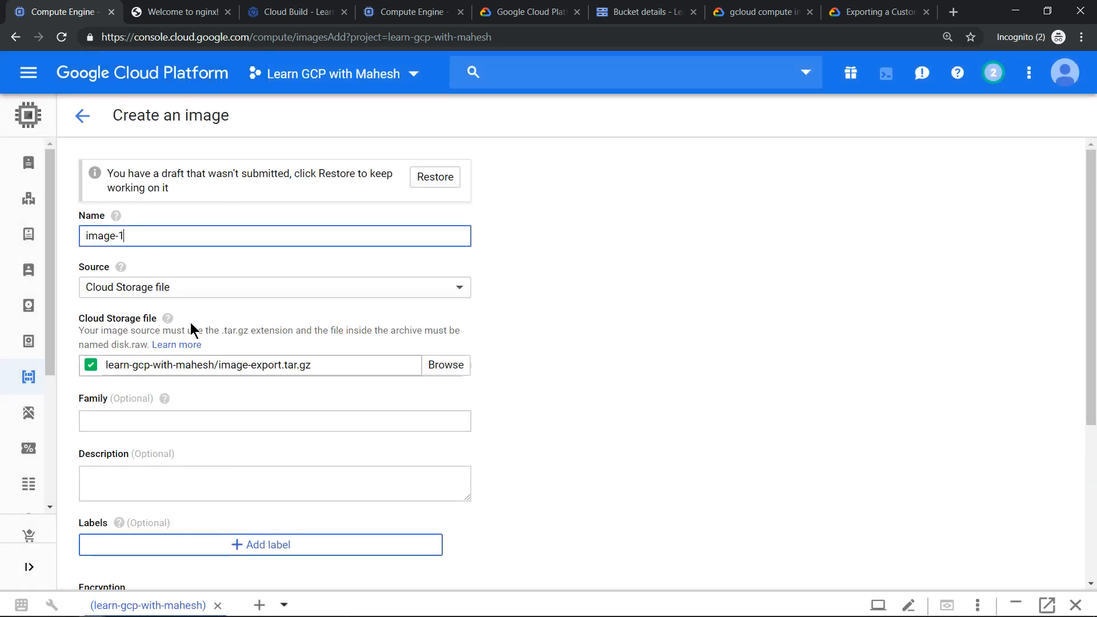
Step: Name the image image-demo and create it with the Google-managed encryption key
key(BackSpace)
text(demo)
scroll(471, 303, down, 5)
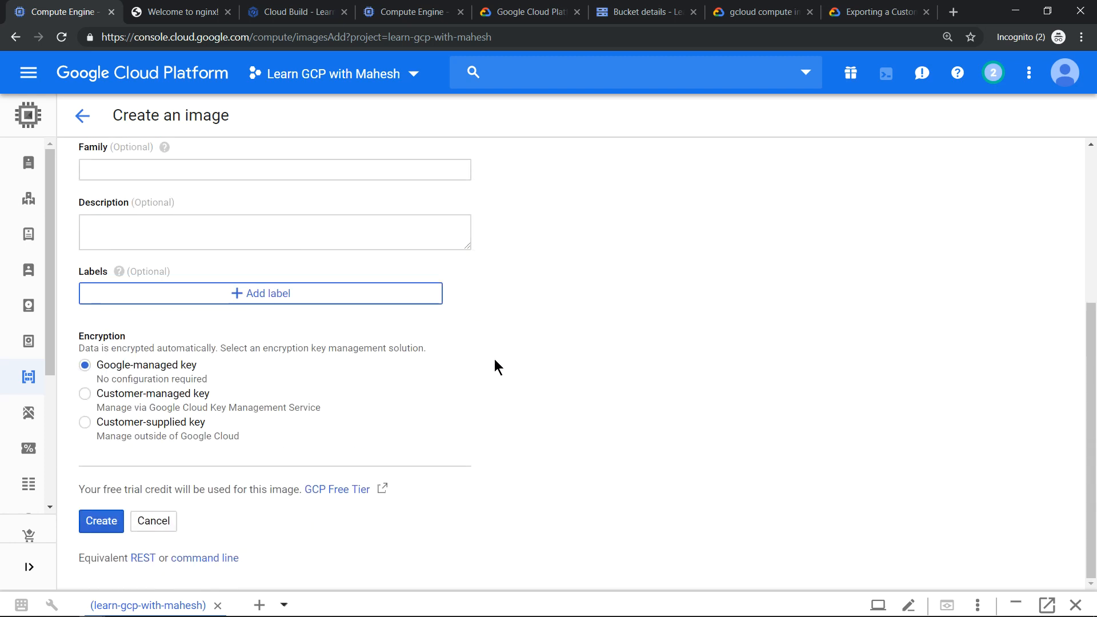
click(114, 520)
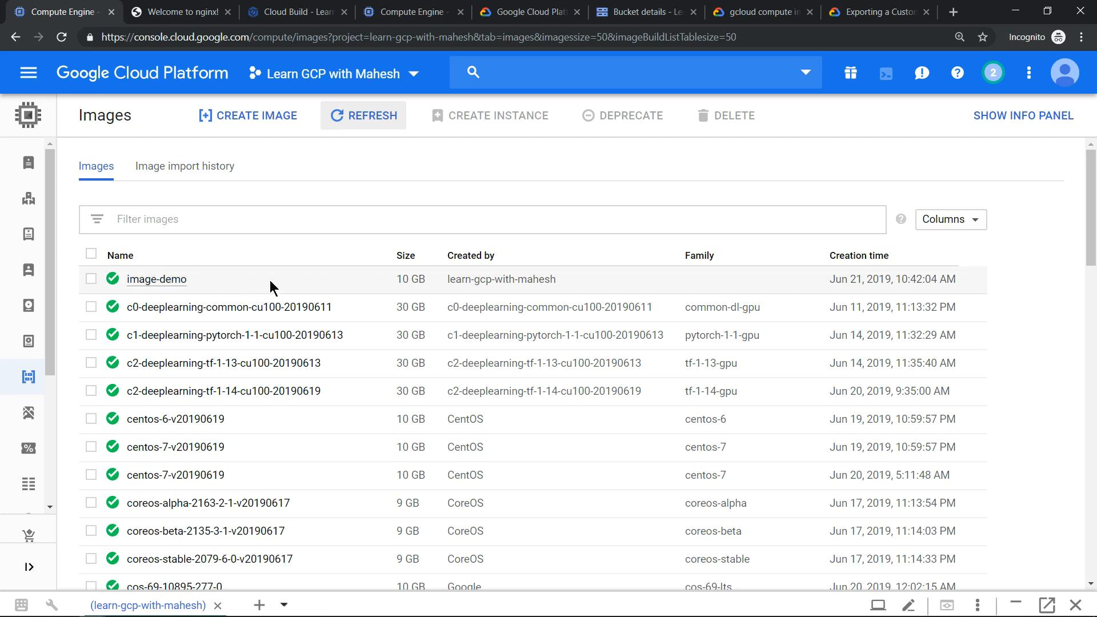
Step: Start creating a new VM instance and set its boot disk to the custom image image-demo
click(91, 280)
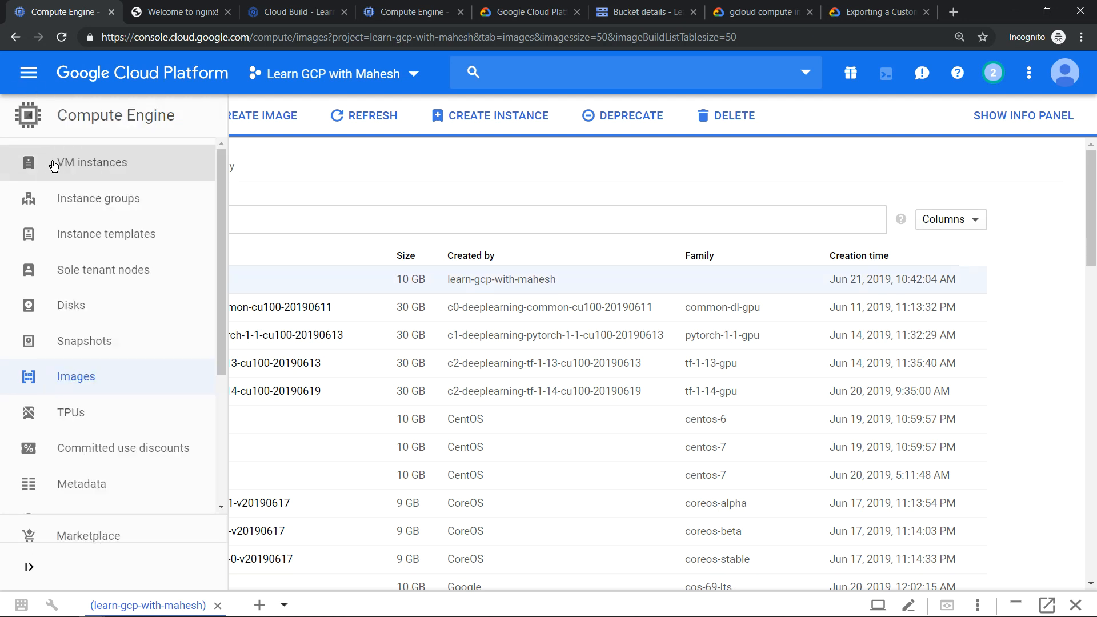
click(54, 165)
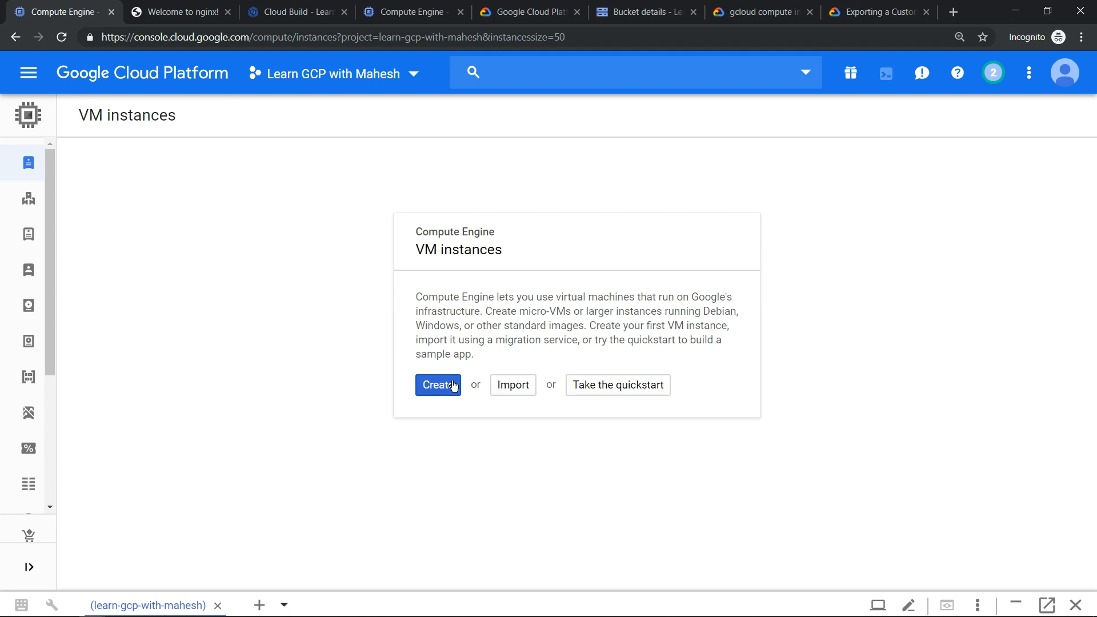
click(449, 389)
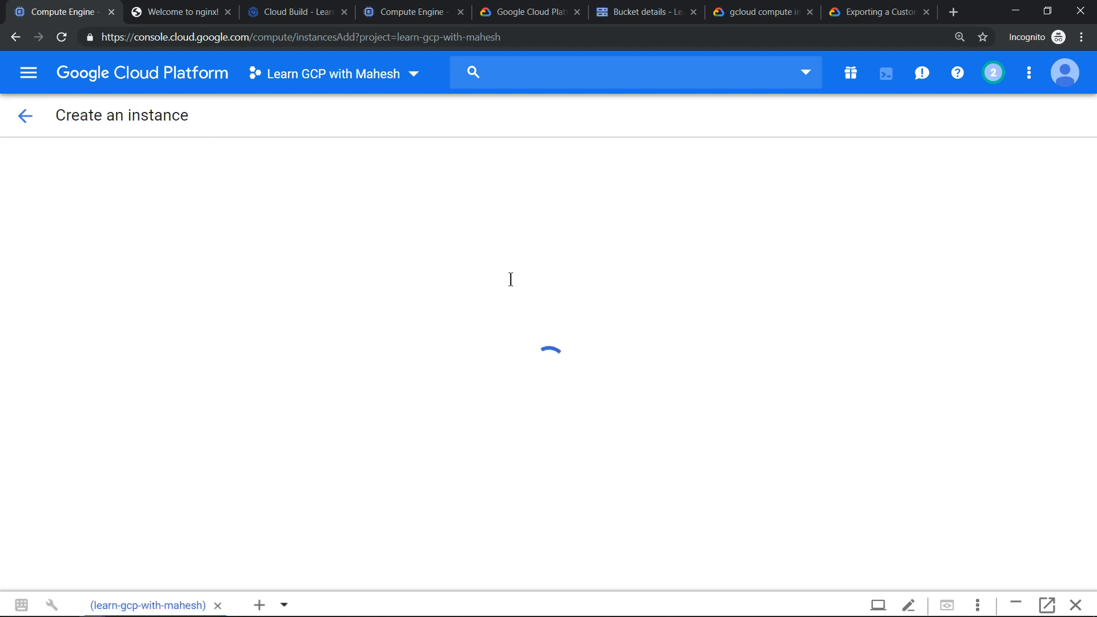
click(736, 503)
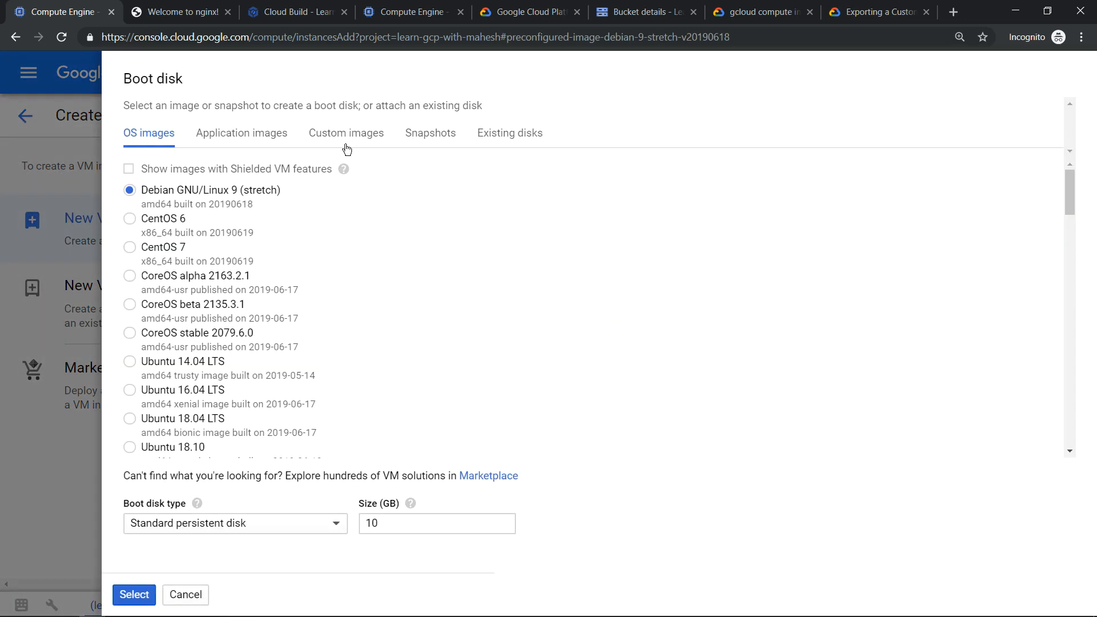
click(346, 135)
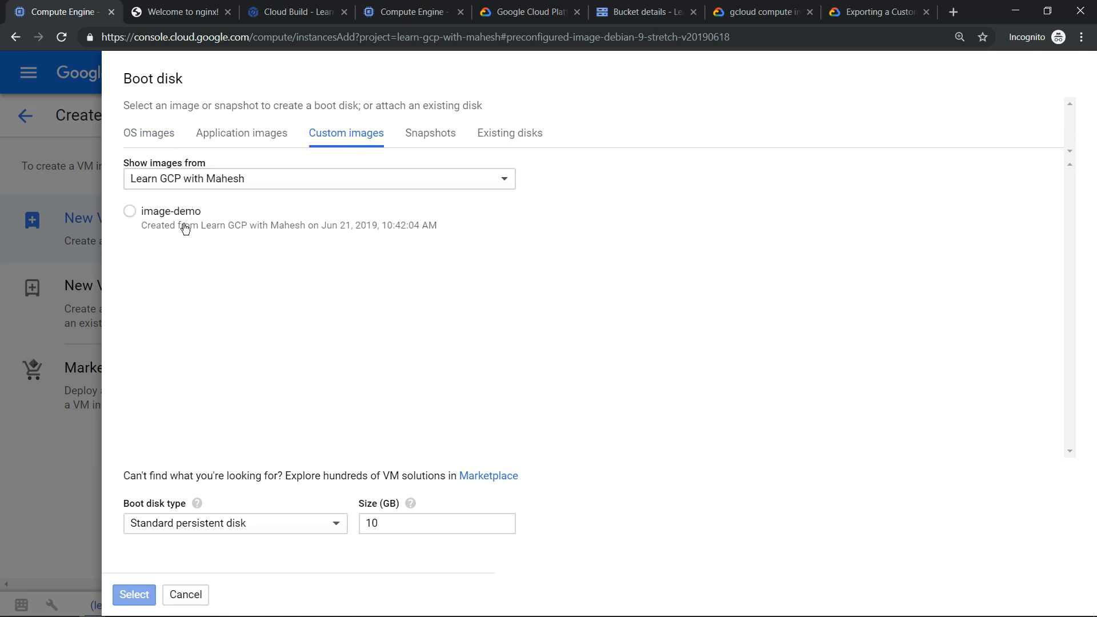
click(130, 212)
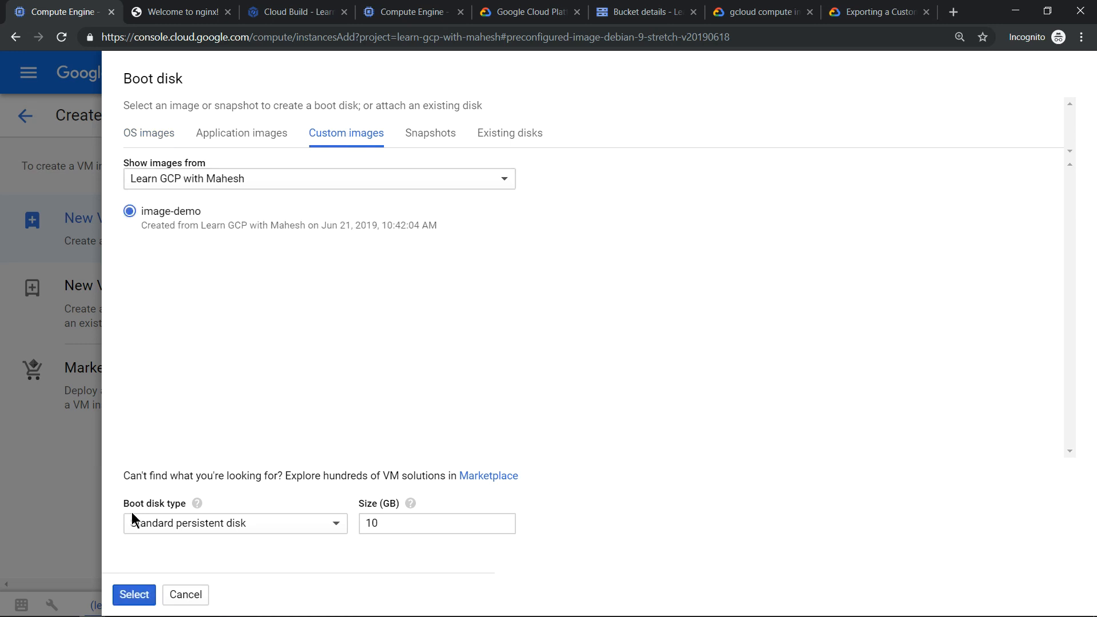
click(134, 594)
Step: Name the new VM instance back-to-work
click(456, 183)
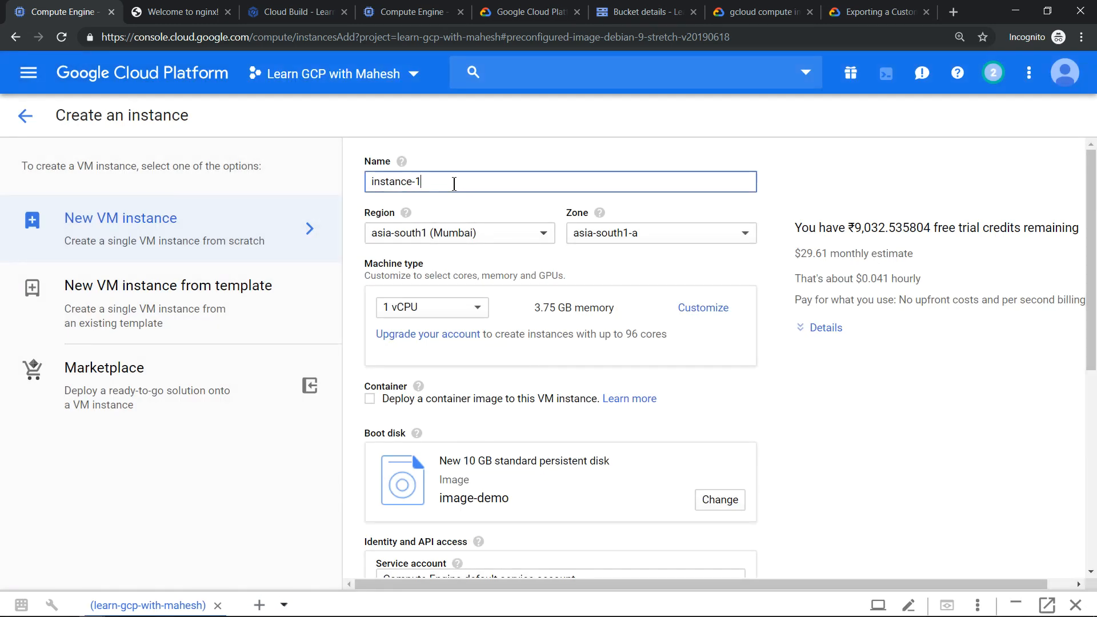
key(BackSpace)
key(BackSpace)
key(BackSpace)
key(BackSpace)
key(BackSpace)
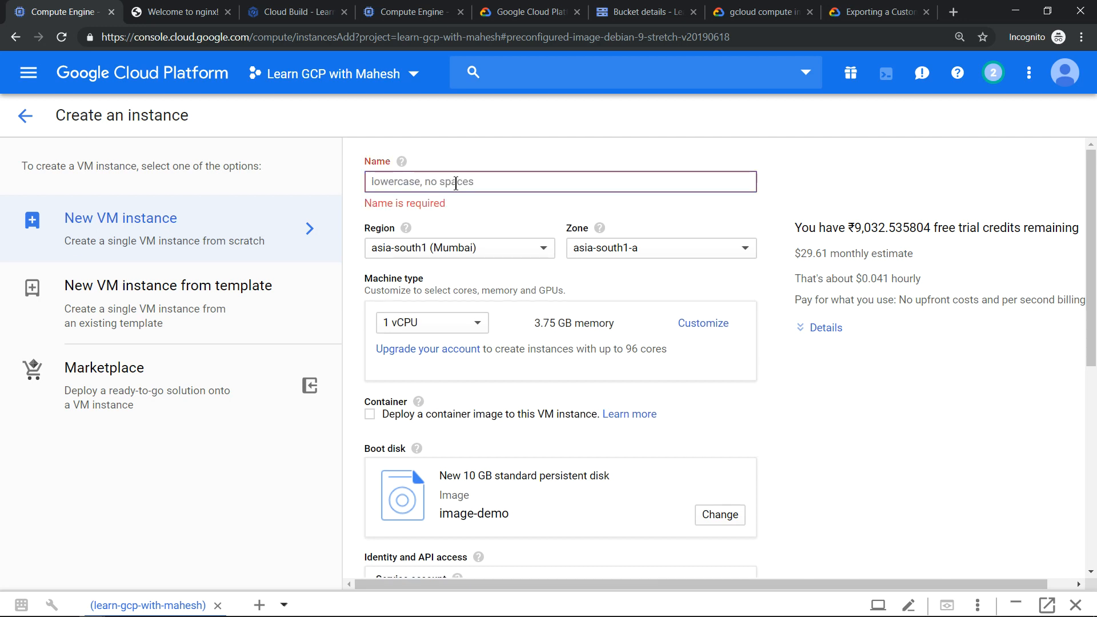
text(backe)
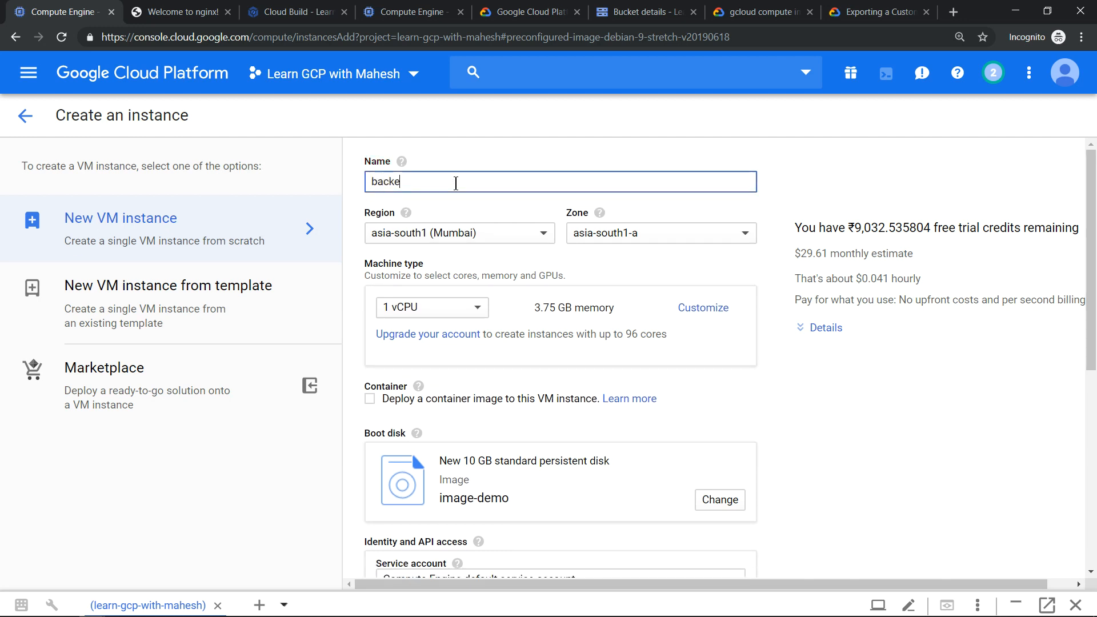
key(BackSpace)
text(-to-work)
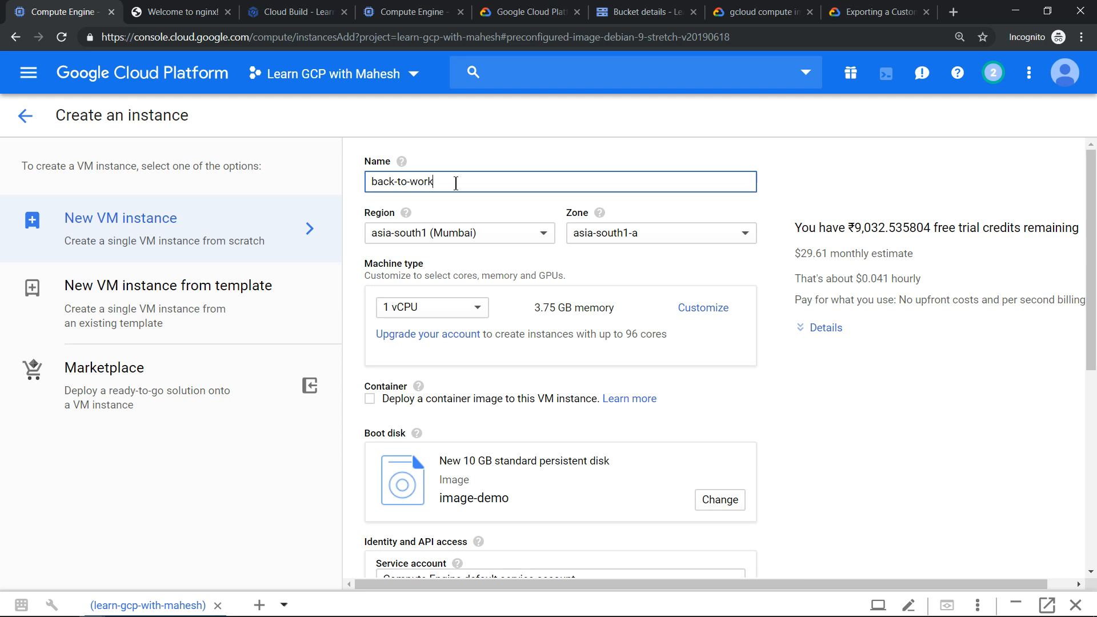
Step: Allow HTTP traffic through the firewall and create the VM instance
scroll(457, 286, down, 7)
click(370, 344)
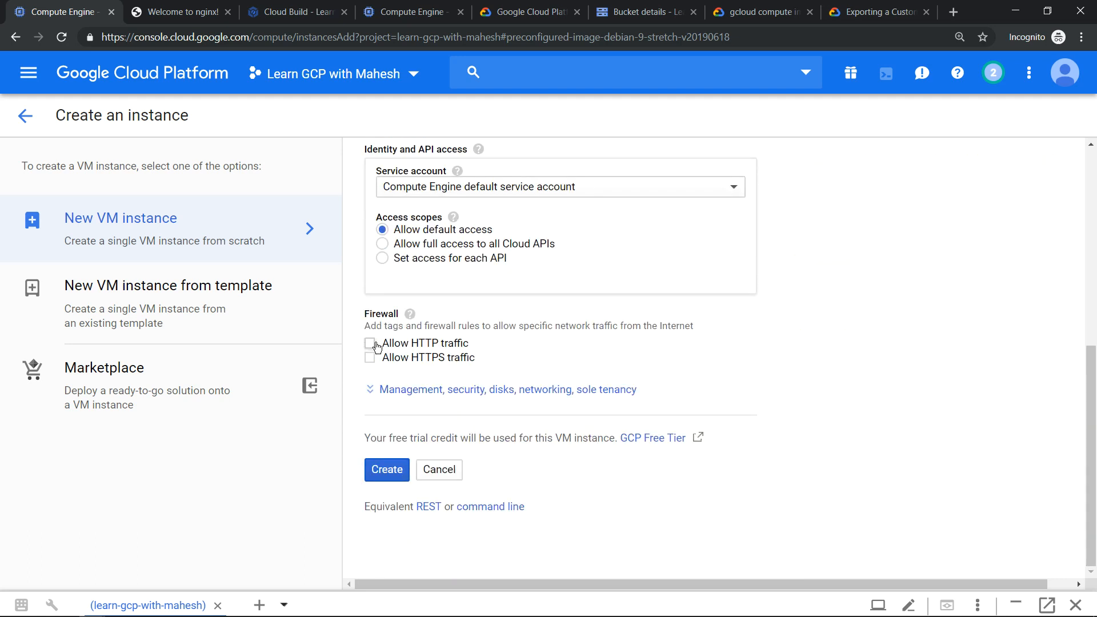
click(387, 470)
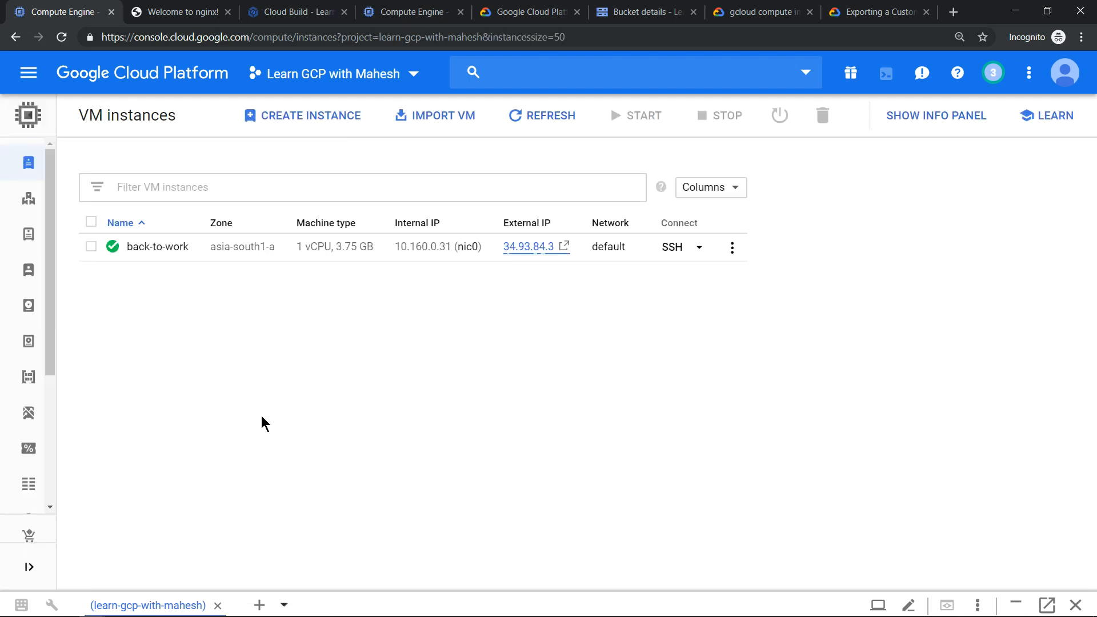
Step: Check the back-to-work VM's web page through its external IP and connect to the VM over SSH in a maximized window
click(564, 250)
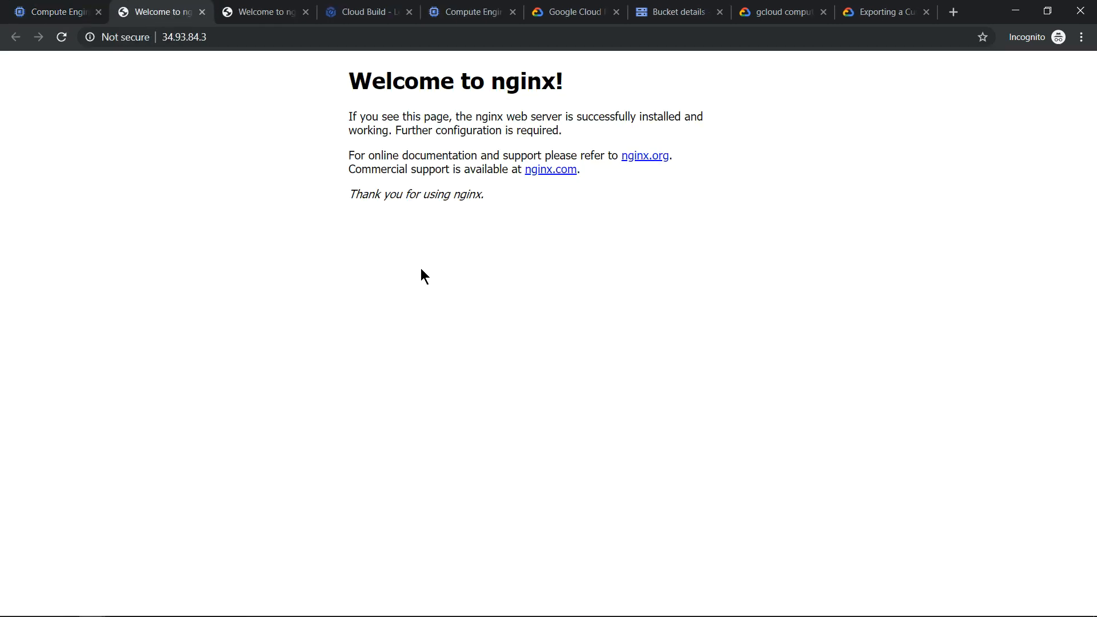
click(201, 12)
click(670, 247)
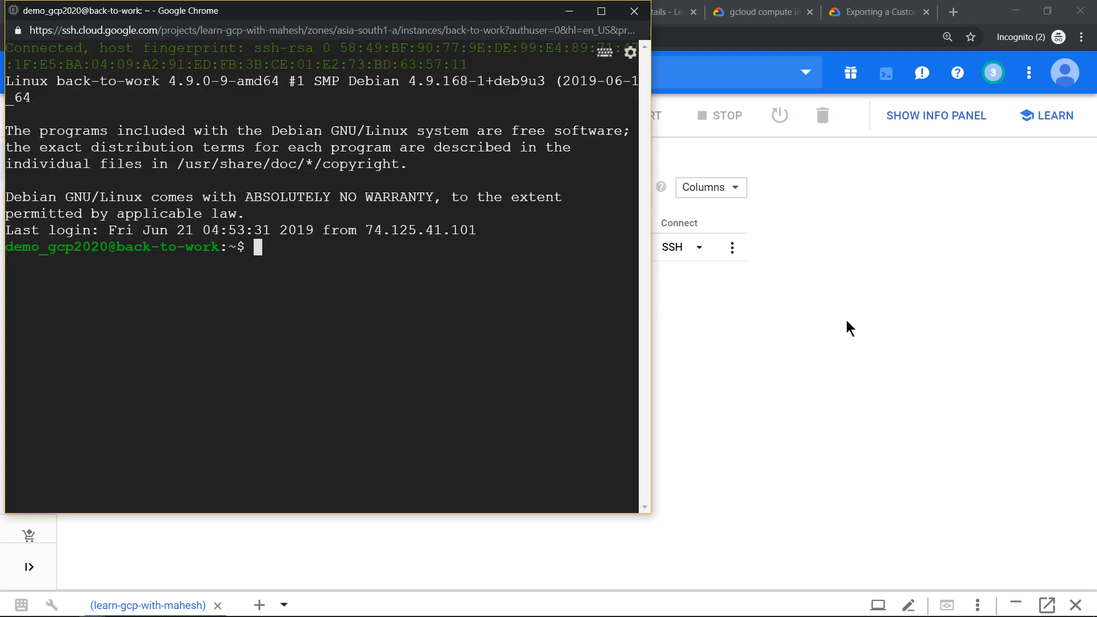
click(601, 10)
Step: List the home directory's files, view gcptips.txt in vi and quit without saving
text(ls)
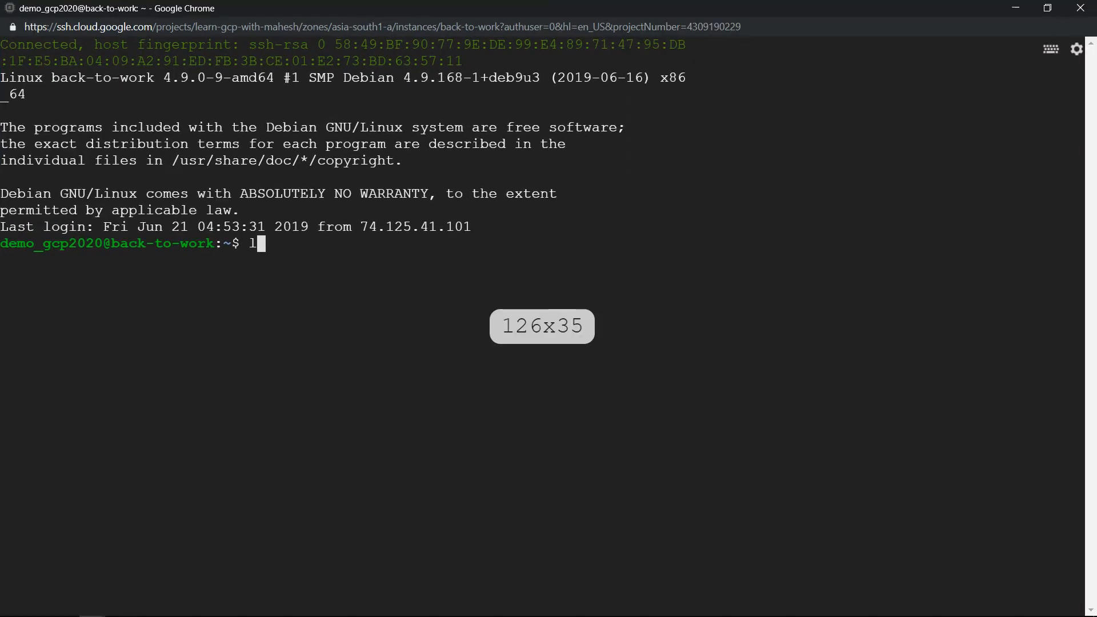
key(Return)
text(vi gcptips.txt)
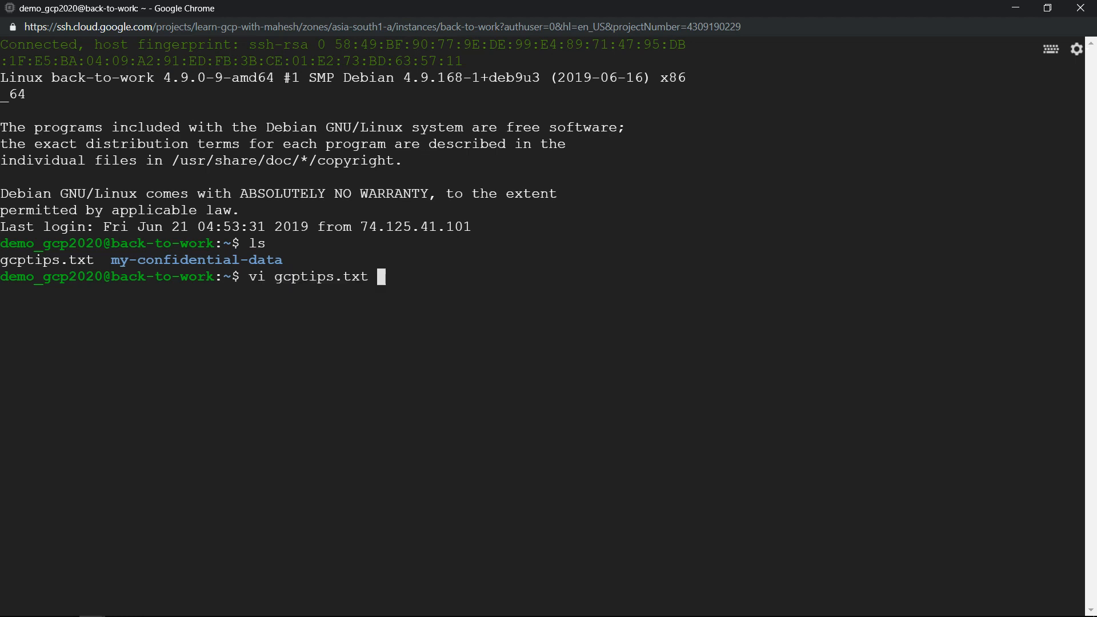
key(Return)
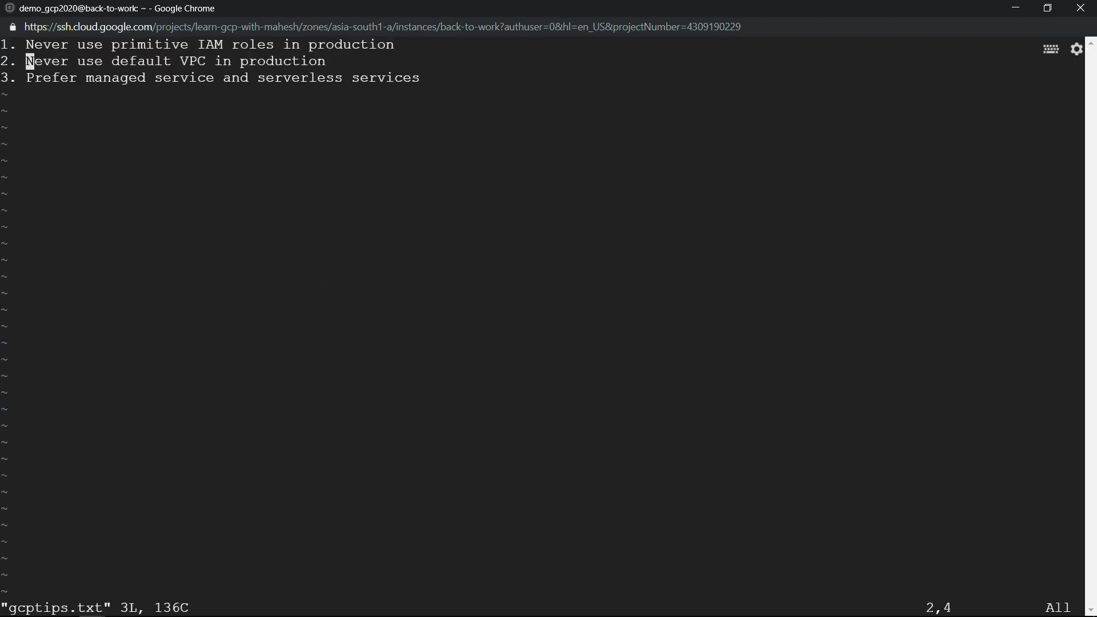
text(:q!)
key(Return)
Step: Check the installed Node.js version, list the home directory again and minimize the SSH window
text(node -v)
key(Return)
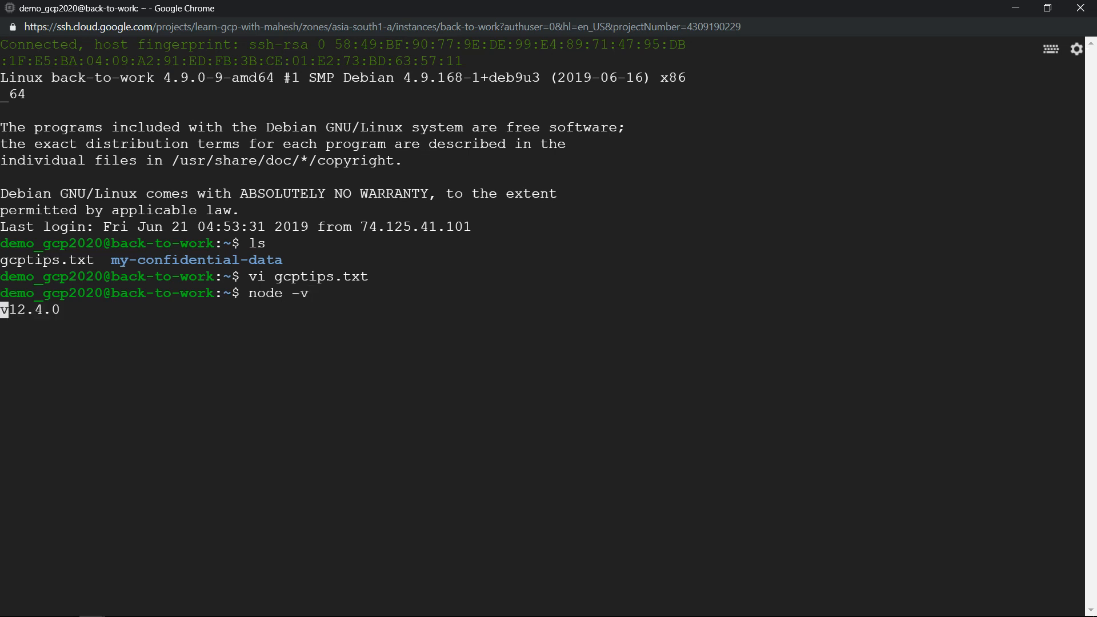
text(ls)
key(Return)
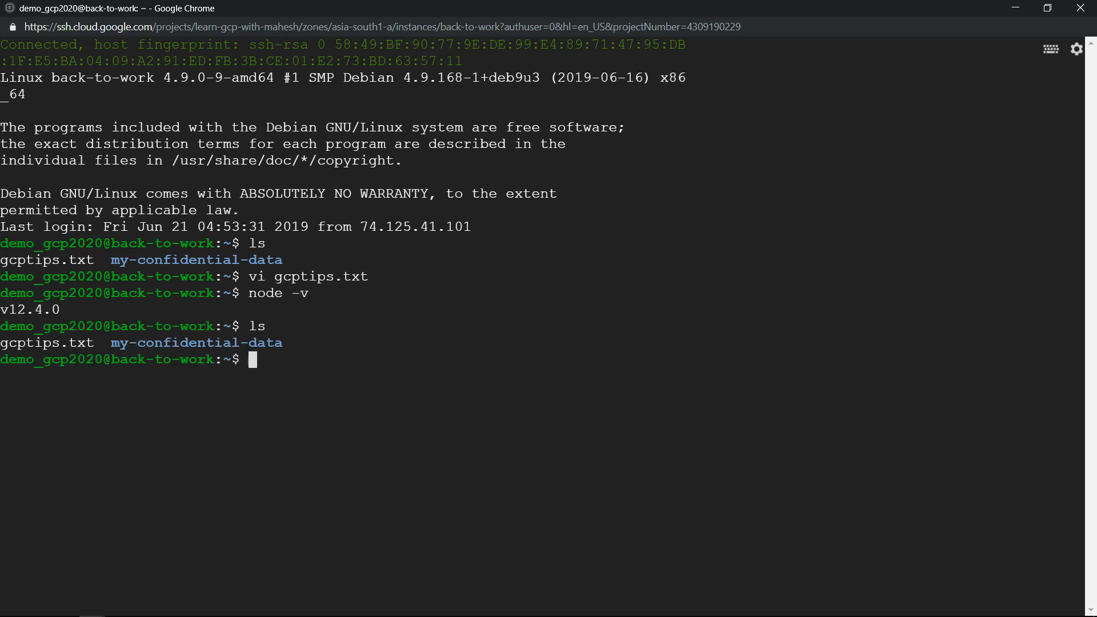
click(1016, 8)
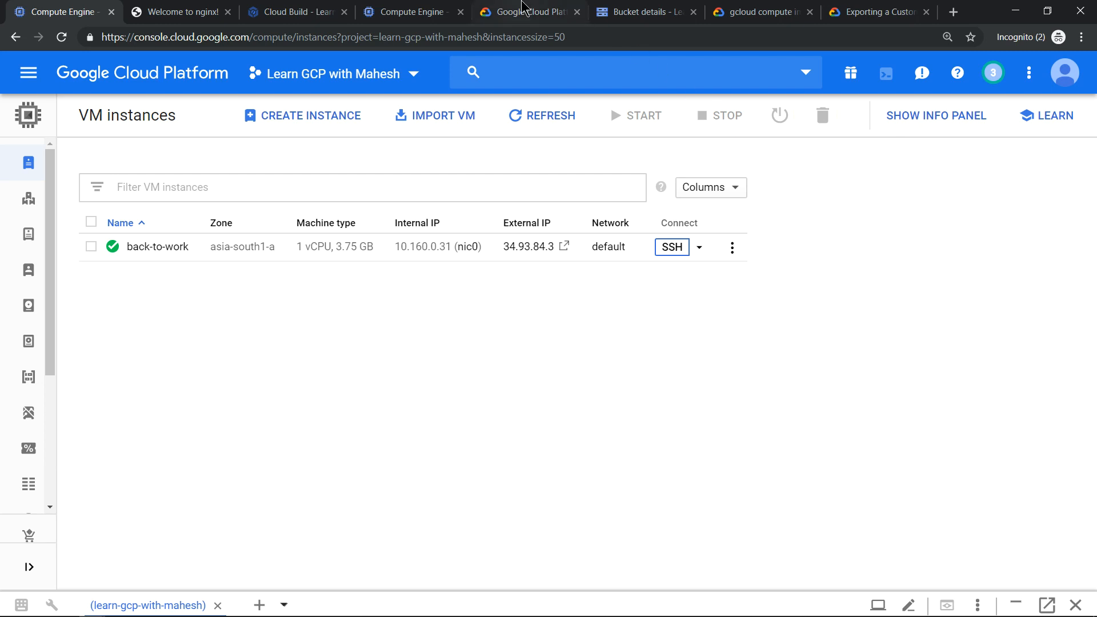
Step: Review the calculator's Cloud Storage estimate and highlight the documentation's note on exporting Windows Server images
click(525, 11)
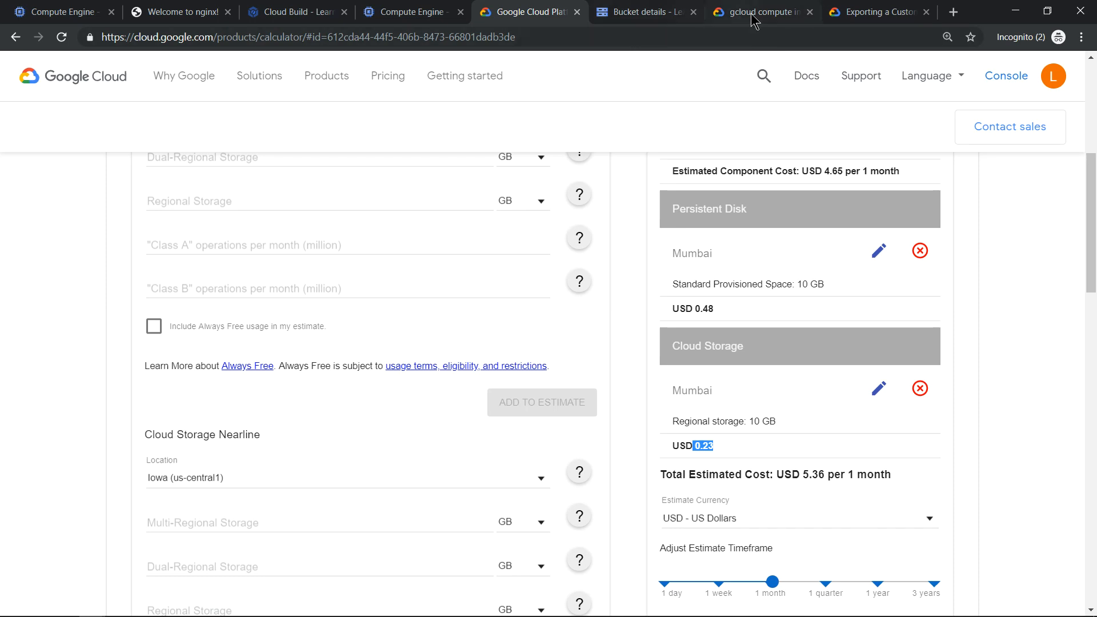
click(886, 13)
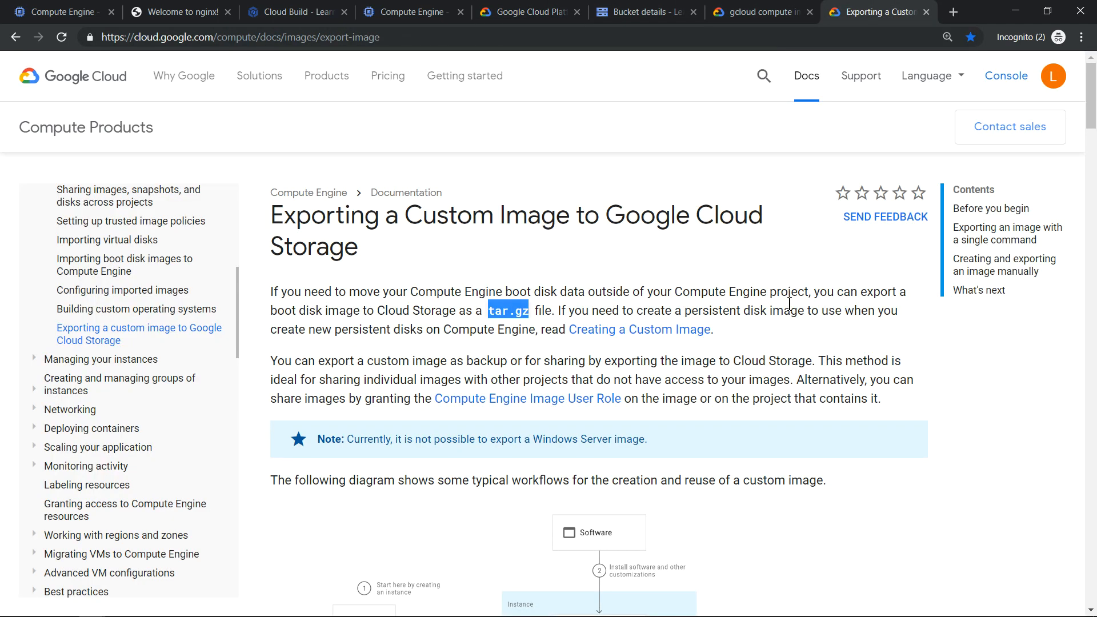
drag(347, 439, 577, 429)
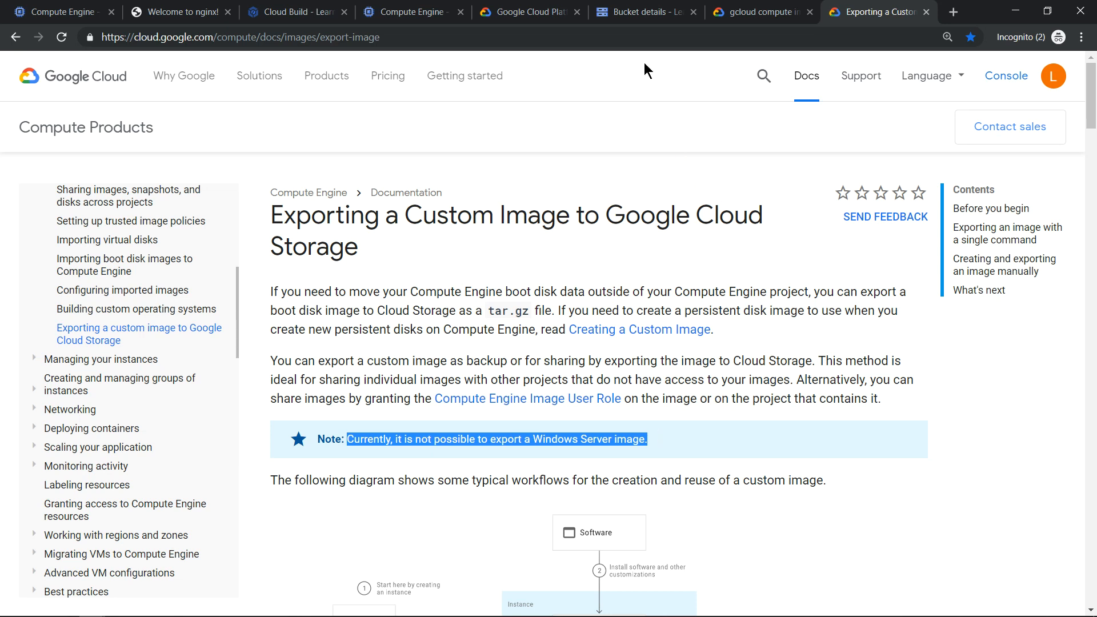
Step: Inspect the outs folder of the daisy image export in the learn-gcp-with-mahesh-daisy-bkt-asia-south1 bucket and return to the bucket list
click(651, 12)
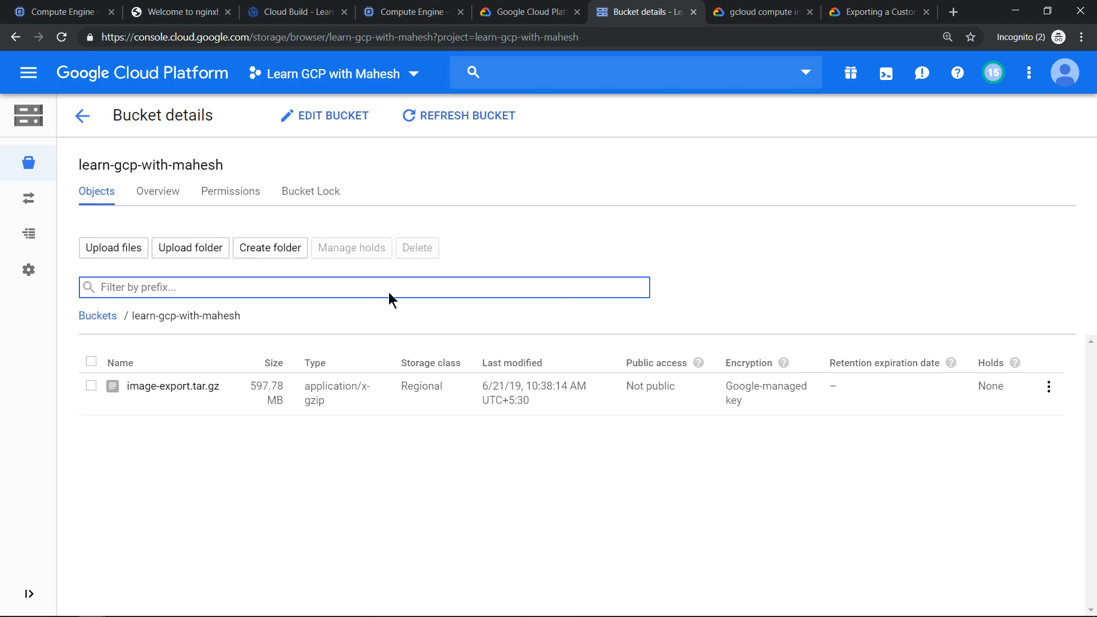
click(83, 117)
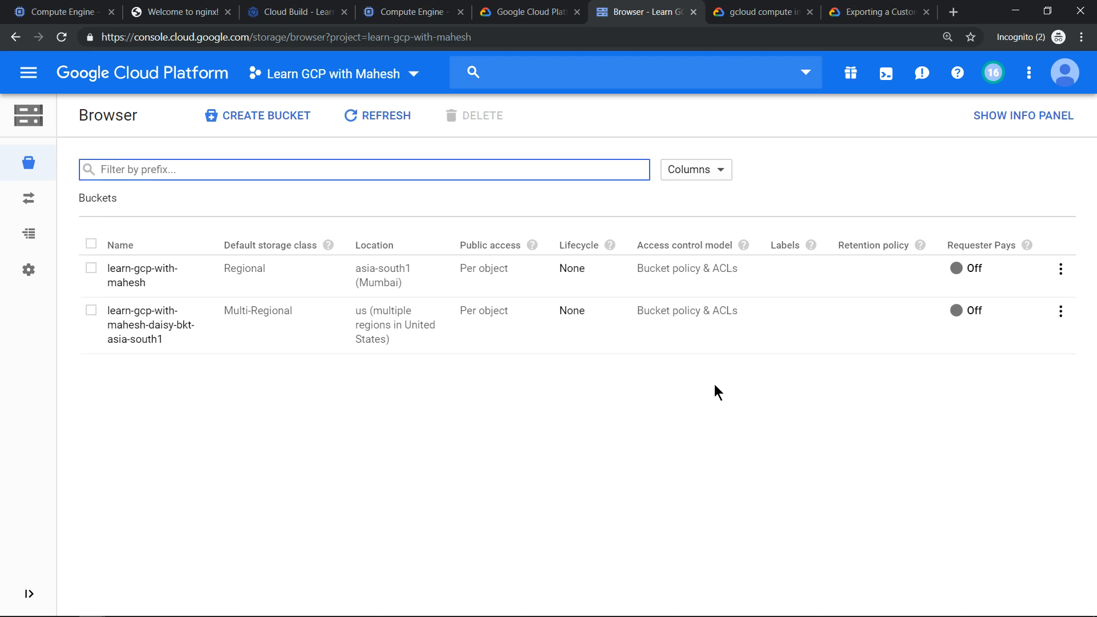
click(133, 321)
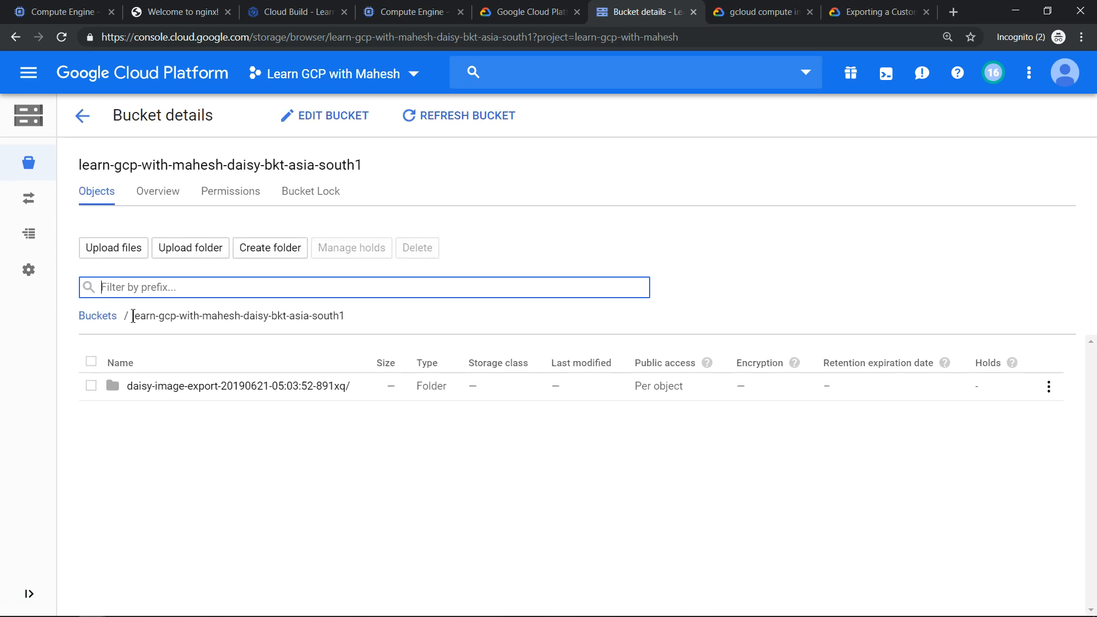
click(328, 386)
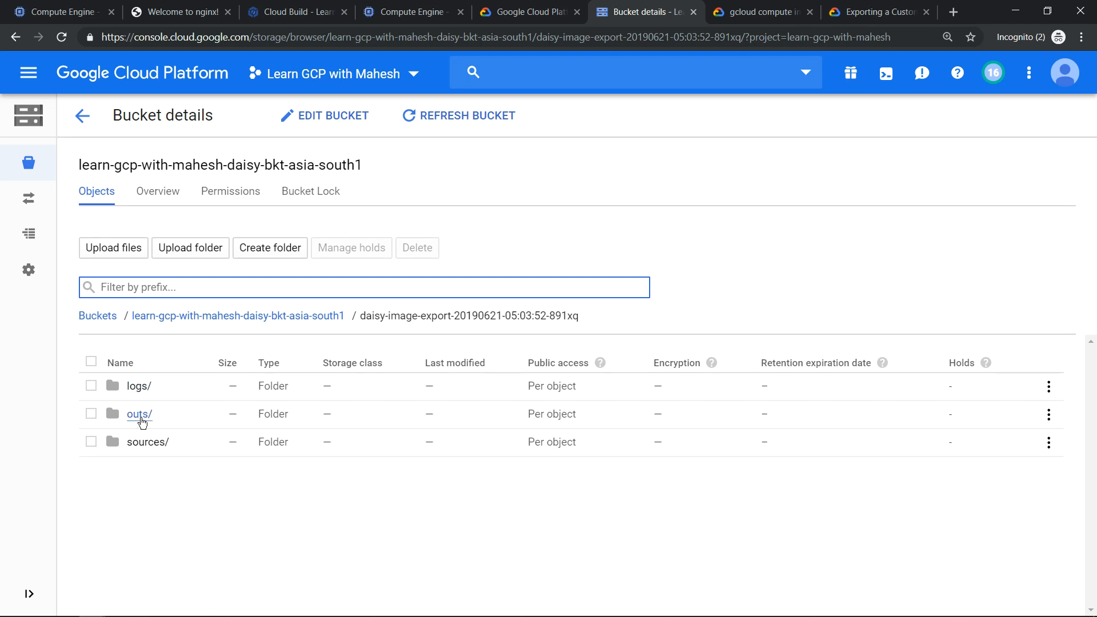
click(137, 414)
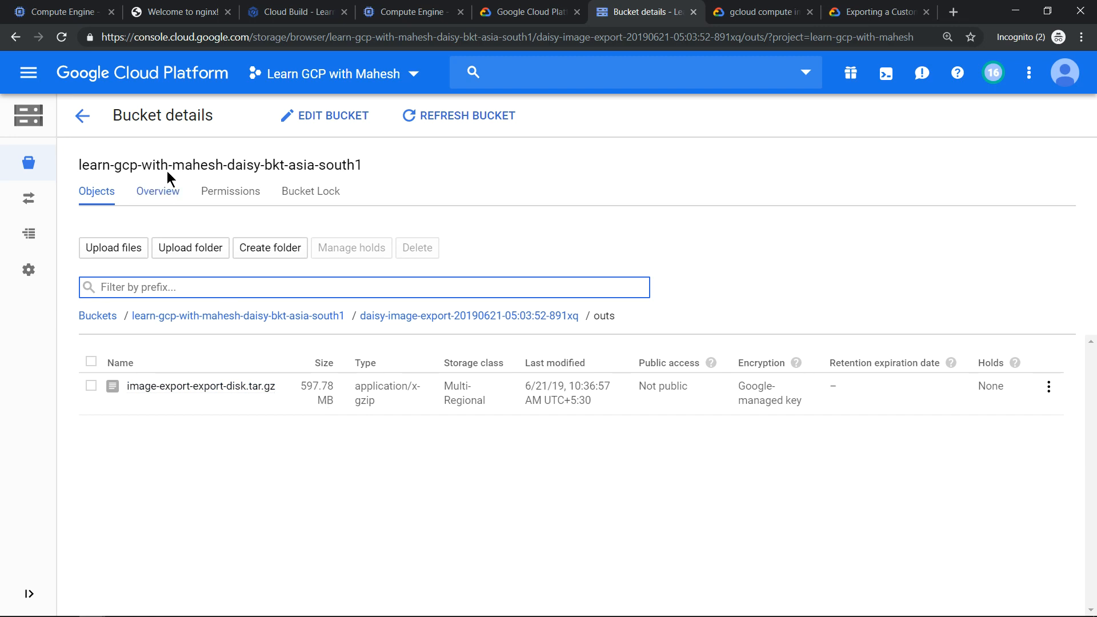
click(82, 117)
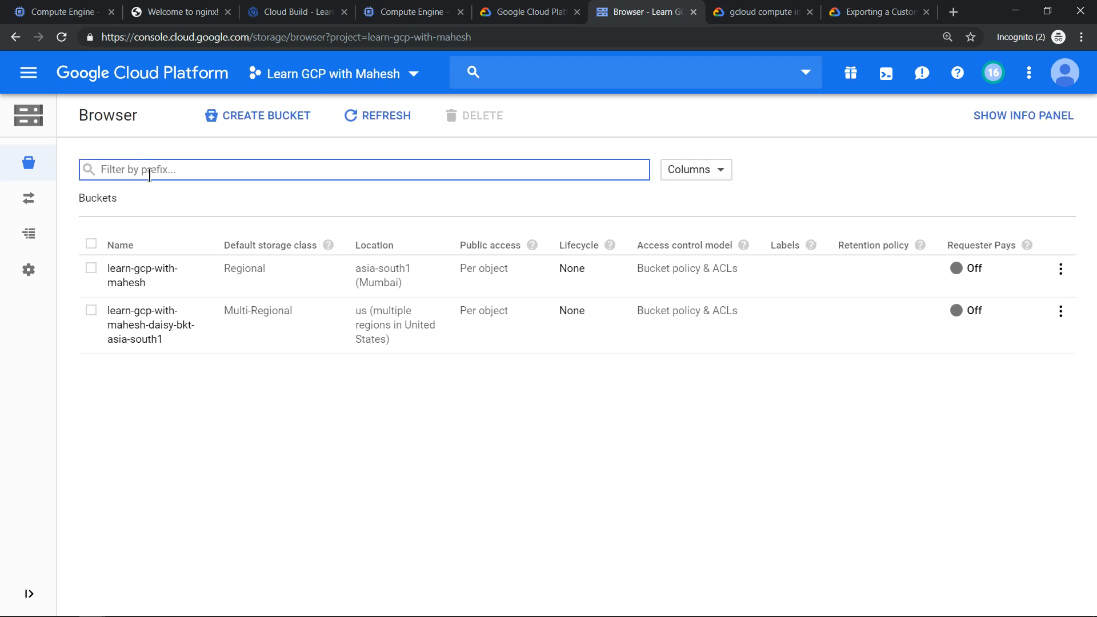
Step: Delete the learn-gcp-with-mahesh-daisy-bkt-asia-south1 bucket with all its contents
click(91, 312)
click(485, 119)
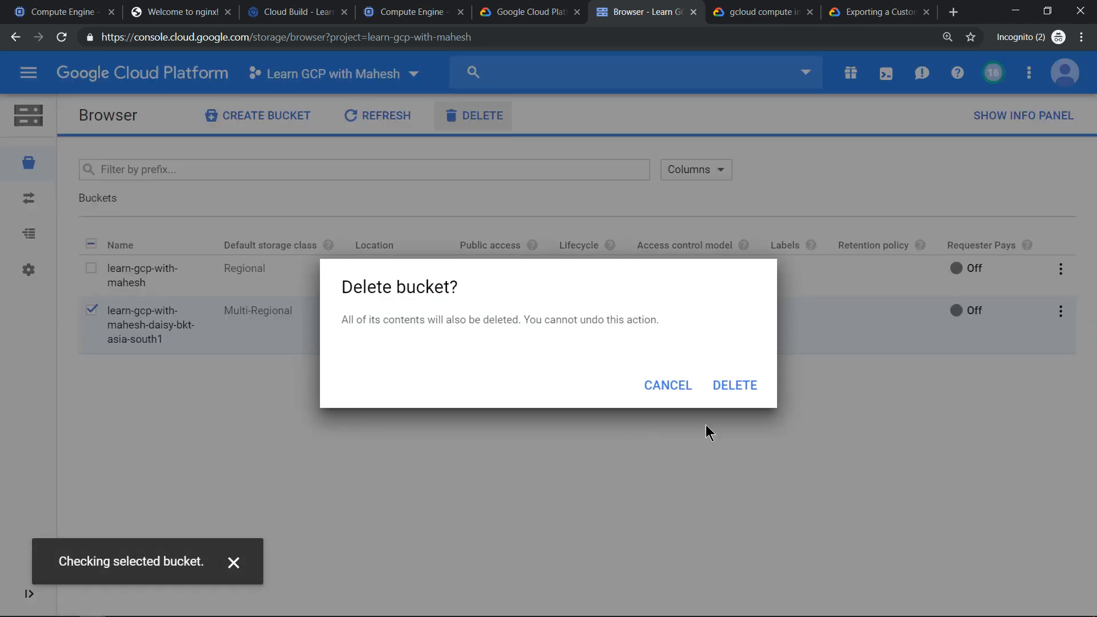
click(747, 383)
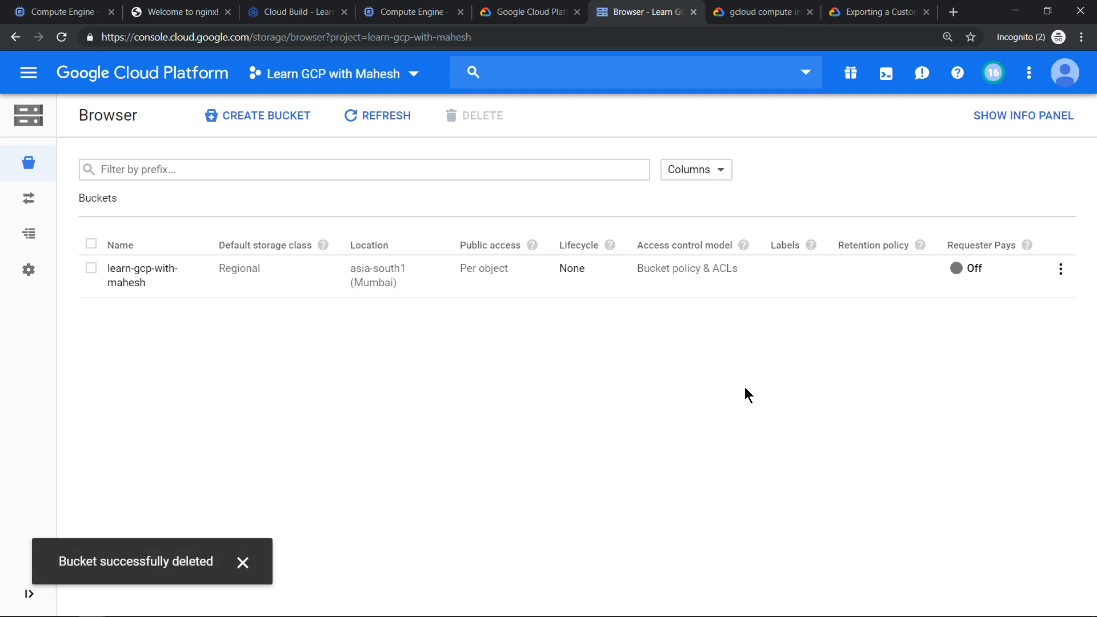
Step: Open the learn-gcp-with-mahesh bucket
click(150, 279)
click(138, 277)
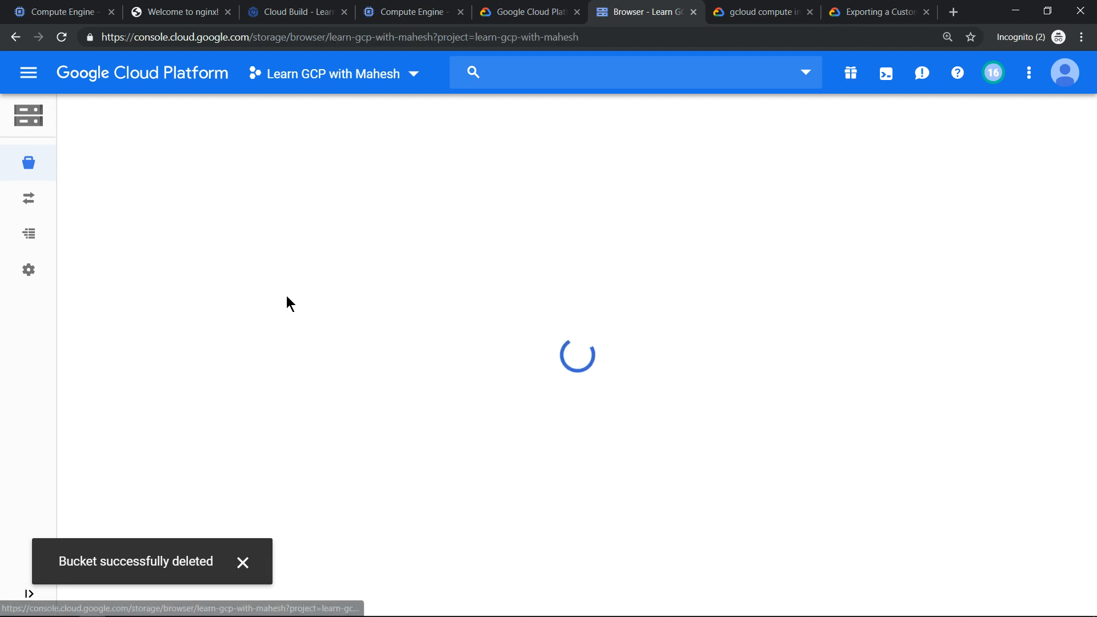